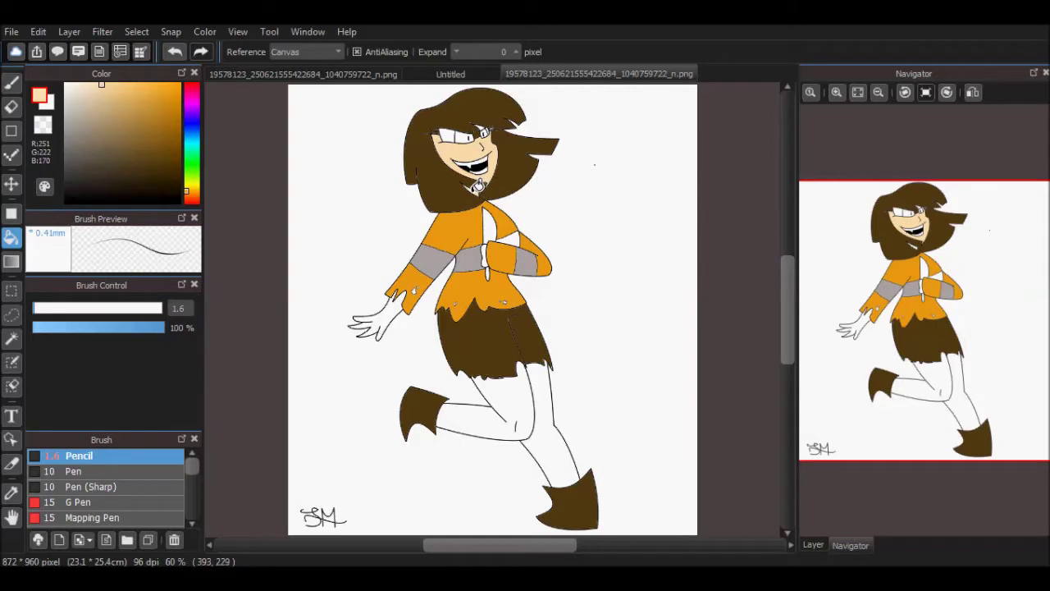
# Fill both legs and the character's outstretched hand with the skin tone (RGB 251, 222, 170)
pyautogui.click(512, 398)
pyautogui.click(551, 407)
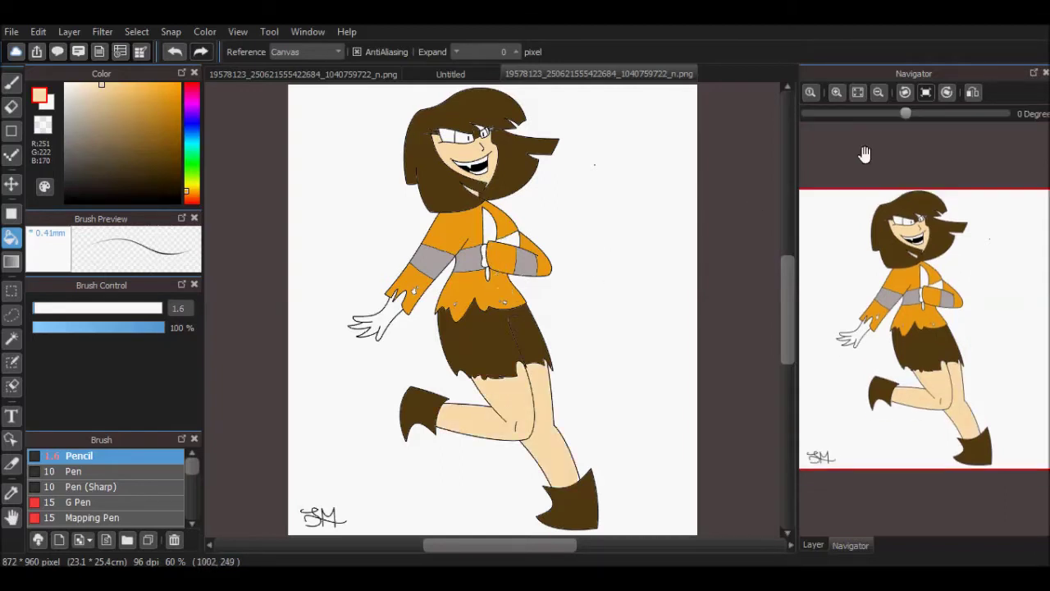
pyautogui.click(836, 92)
pyautogui.click(836, 92)
pyautogui.click(462, 142)
pyautogui.moveTo(931, 289); pyautogui.dragTo(875, 334)
pyautogui.click(423, 290)
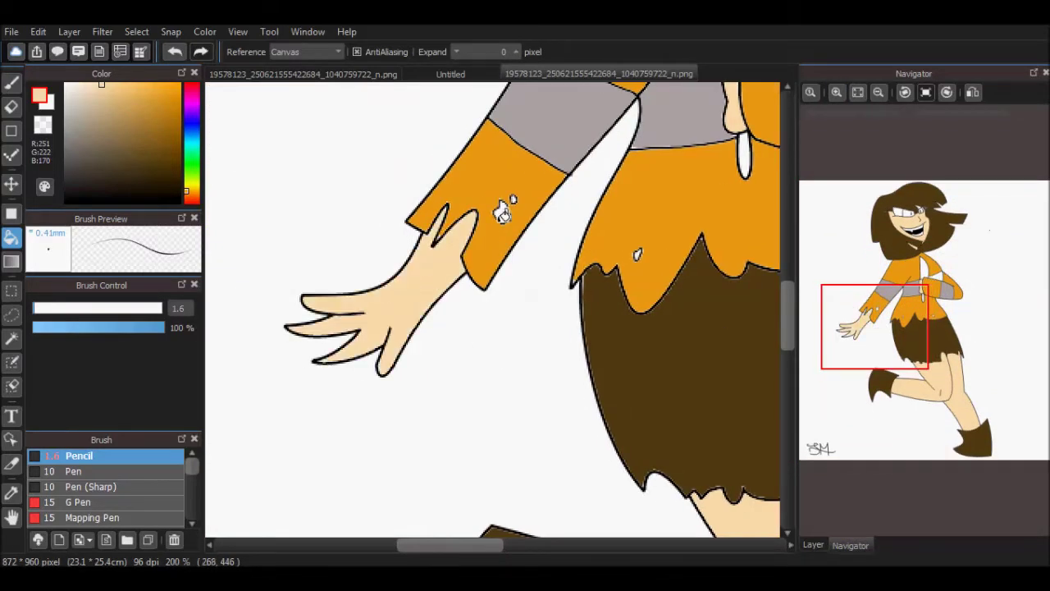
# Try to fill the lower part of the torn shirt with the skin tone and undo the fill
pyautogui.click(837, 92)
pyautogui.click(837, 92)
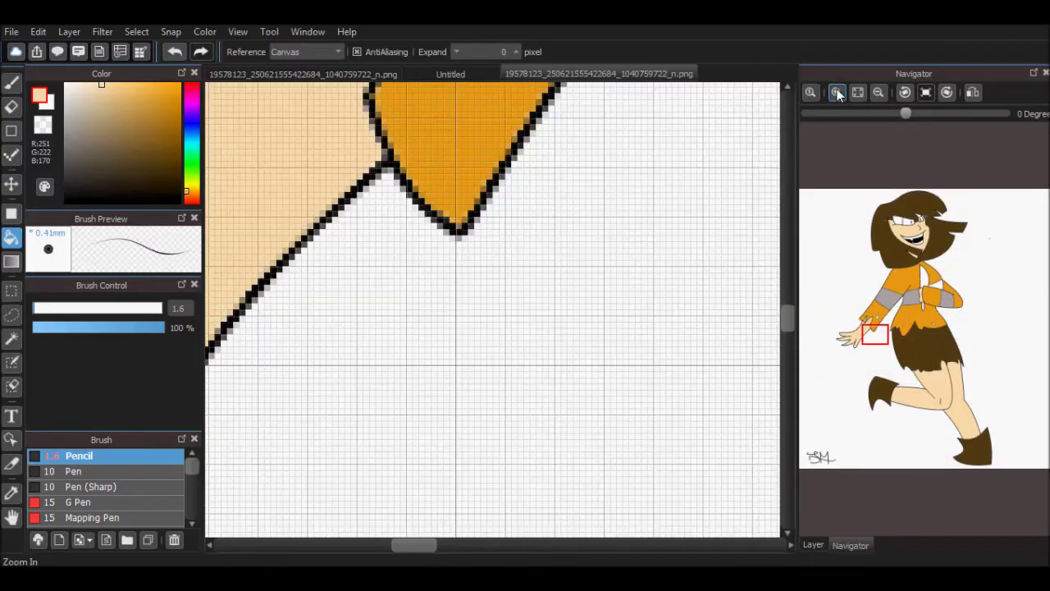
pyautogui.moveTo(874, 331); pyautogui.dragTo(930, 320)
pyautogui.click(574, 296)
pyautogui.hotkey('ctrl', 'z')
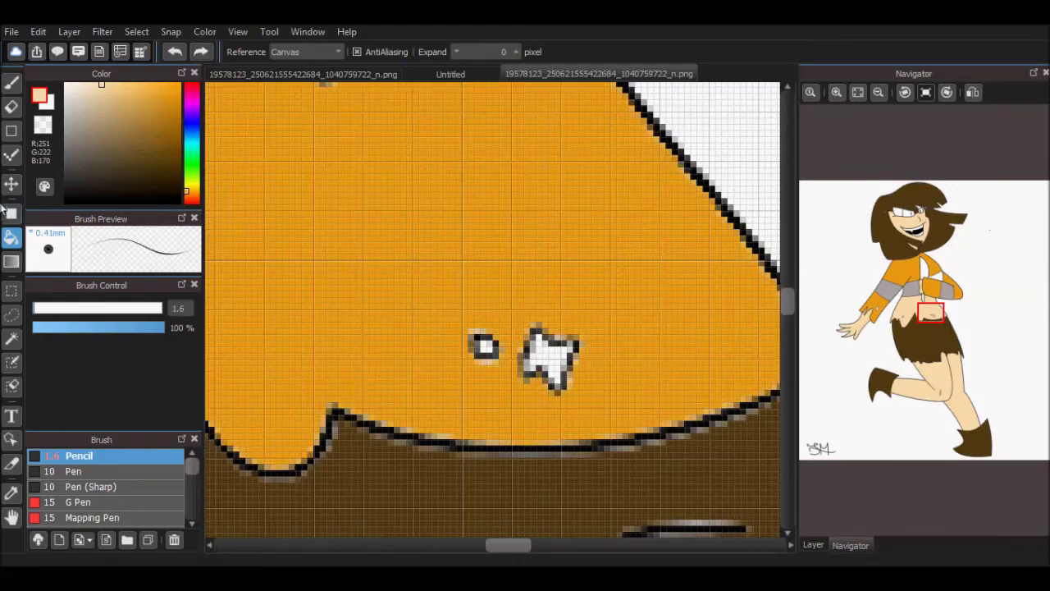
# Sample dark brown (RGB 76, 50, 18) from the skirt and fill the small torn holes near the shirt's hem with it
pyautogui.click(45, 186)
pyautogui.click(423, 279)
pyautogui.click(425, 492)
pyautogui.click(699, 427)
pyautogui.click(552, 351)
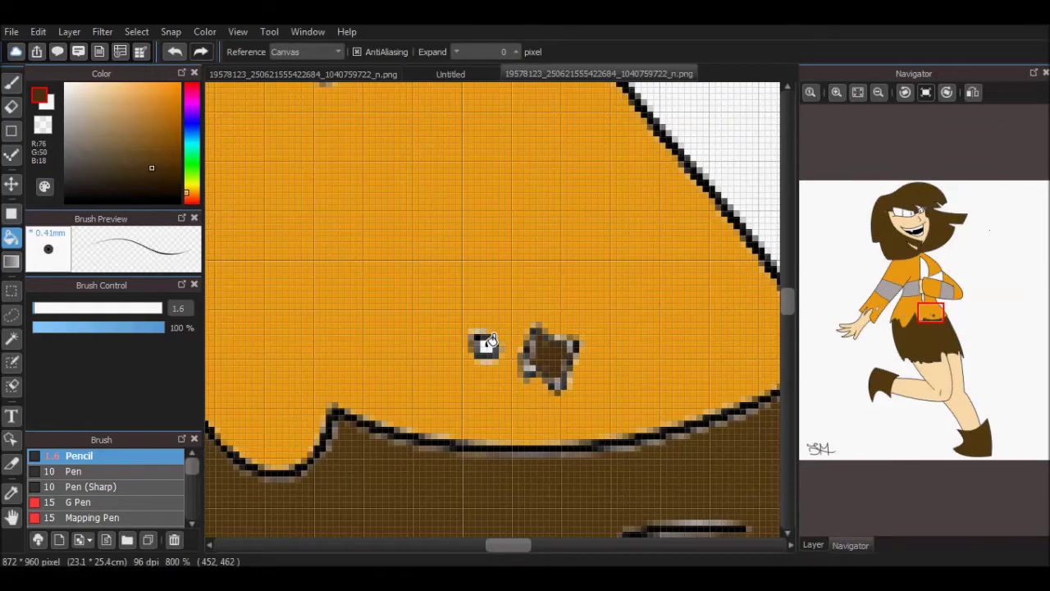
pyautogui.moveTo(937, 306); pyautogui.dragTo(908, 315)
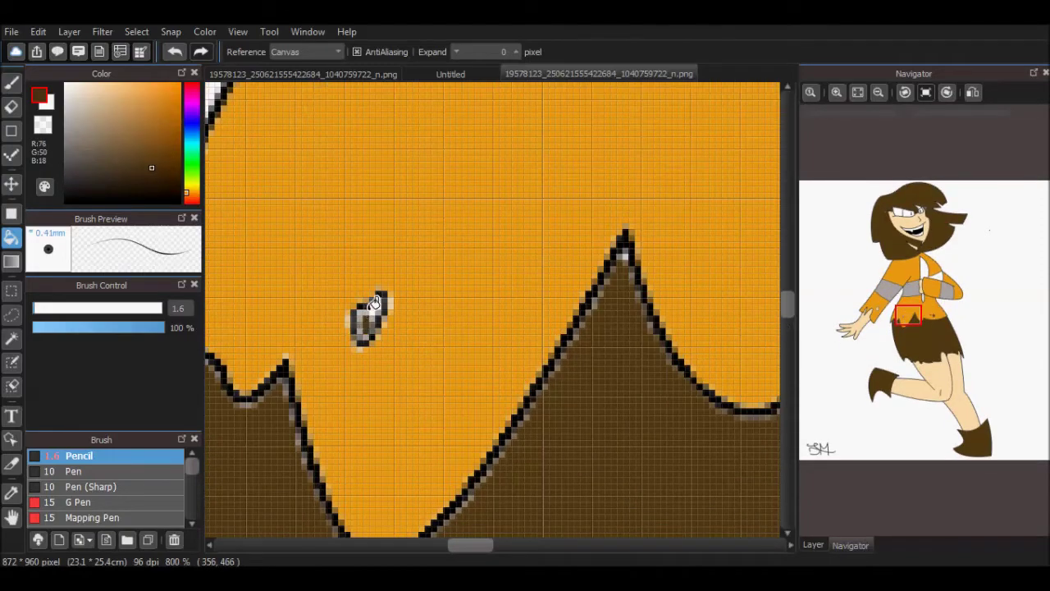
# Try to fill the bent arm's white area and sleeve stripe with light gray (RGB 187, 184, 181), and undo both fills
pyautogui.moveTo(911, 332); pyautogui.dragTo(942, 280)
pyautogui.click(380, 244)
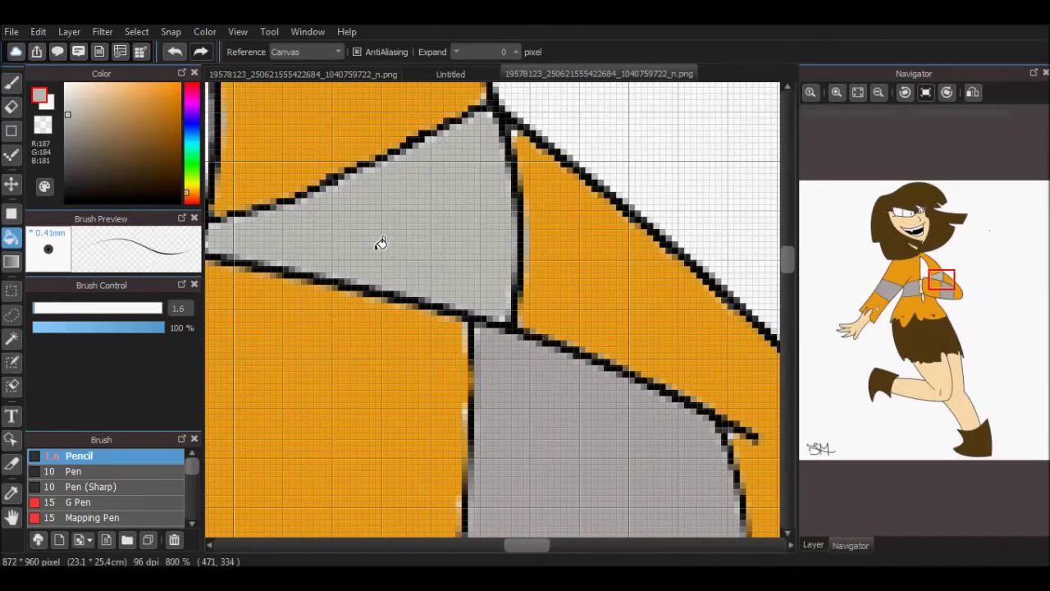
pyautogui.click(556, 424)
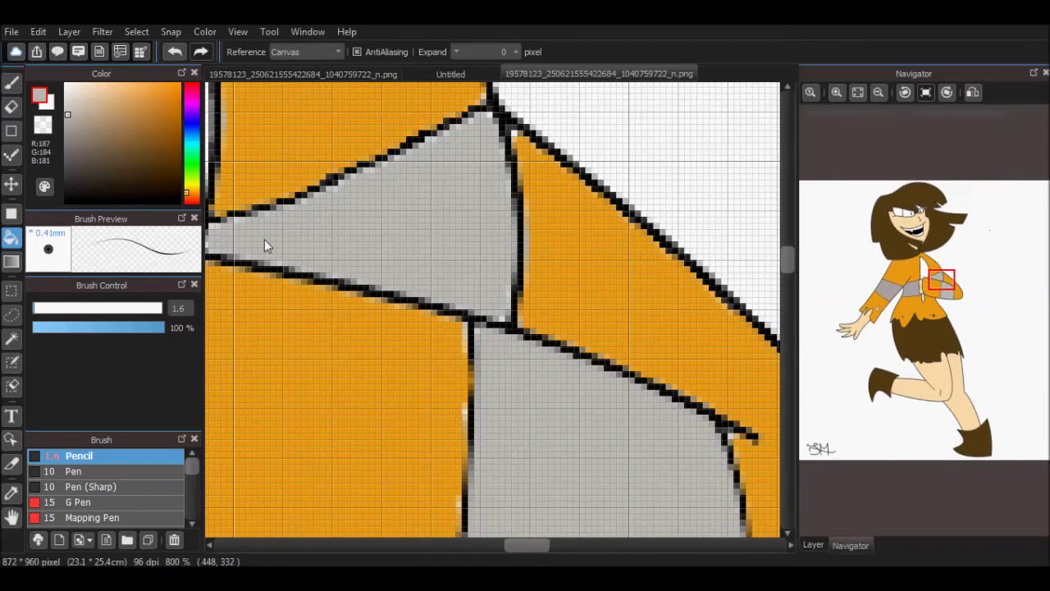
pyautogui.hotkey('ctrl', 'z')
pyautogui.hotkey('ctrl', 'z')
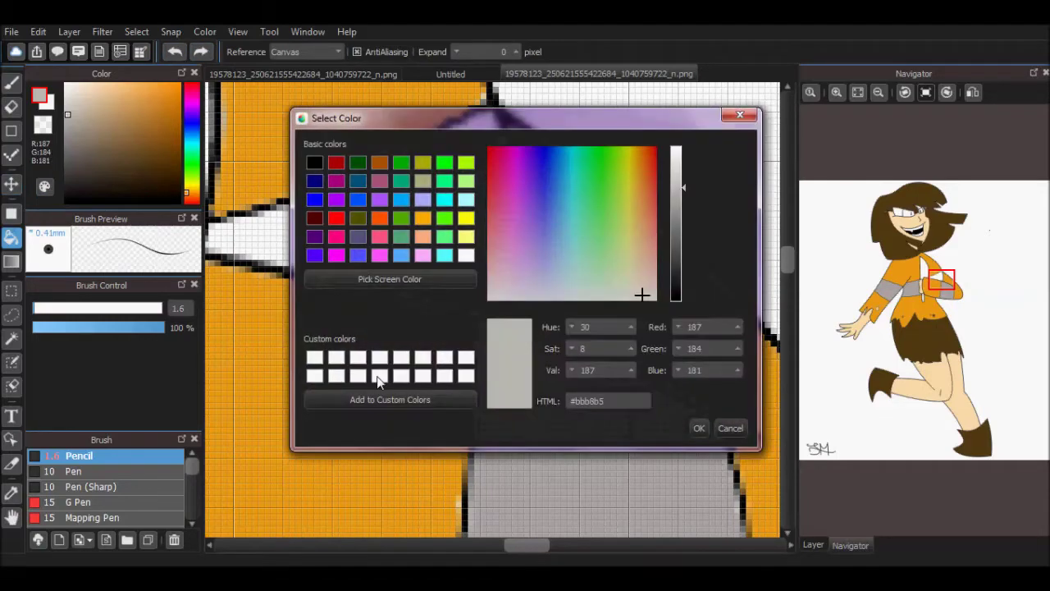
# Sample the gray RGB 179, 177, 173 and fill the white stripe area on the bent arm's upper sleeve
pyautogui.click(404, 288)
pyautogui.click(565, 511)
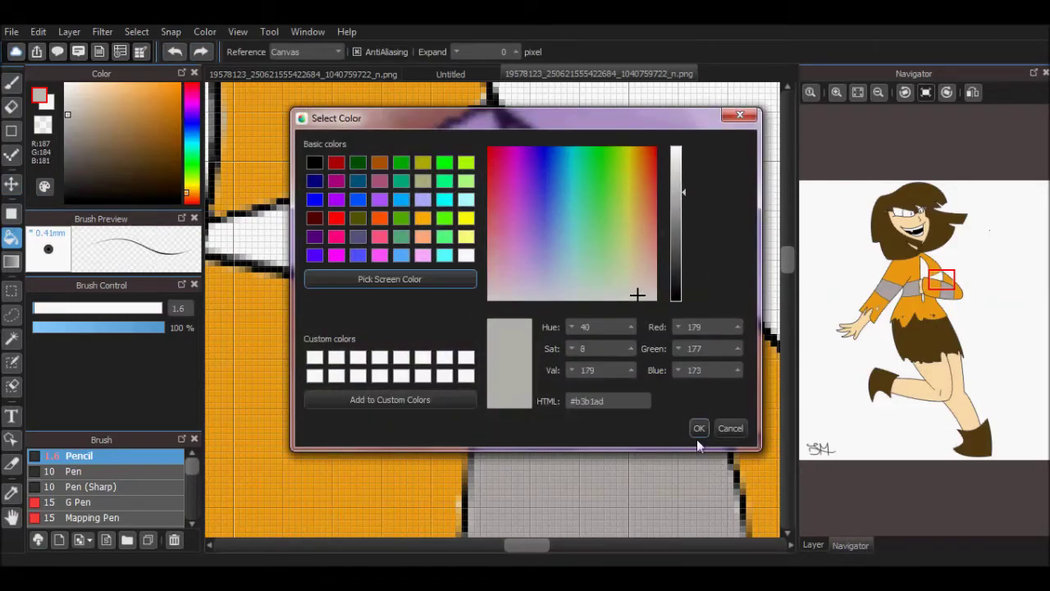
pyautogui.click(699, 427)
pyautogui.click(436, 251)
# Fill the knife blade with gray (RGB 173, 171, 167) and its handle below the fist with dark gray (RGB 49, 48, 47)
pyautogui.moveTo(951, 300); pyautogui.dragTo(923, 273)
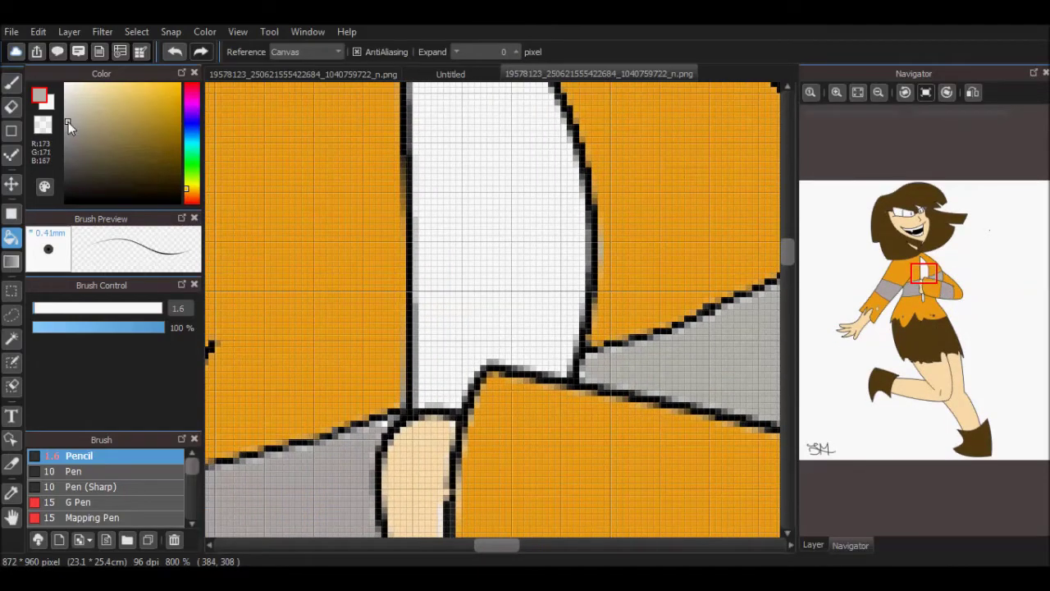
pyautogui.click(481, 206)
pyautogui.moveTo(922, 276); pyautogui.dragTo(926, 295)
pyautogui.moveTo(67, 131); pyautogui.dragTo(68, 180)
pyautogui.click(420, 297)
pyautogui.click(420, 297)
pyautogui.click(420, 297)
# Sample the skin tone (RGB 251, 222, 170) from the face and fill the white gaps above and beside the smaller eye
pyautogui.moveTo(926, 305); pyautogui.dragTo(916, 211)
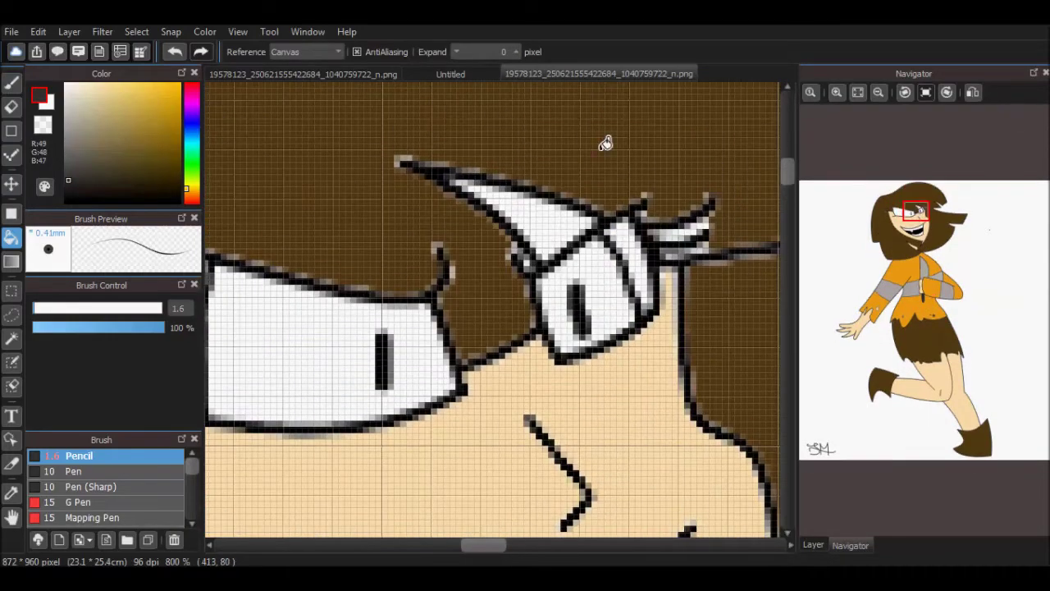
pyautogui.click(45, 186)
pyautogui.click(390, 279)
pyautogui.click(451, 515)
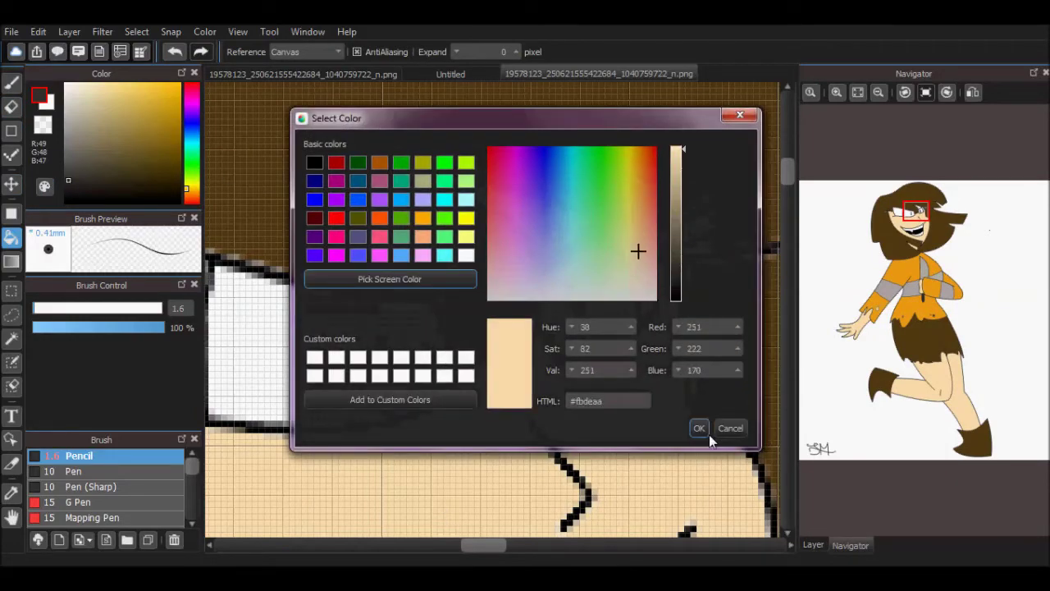
pyautogui.click(698, 427)
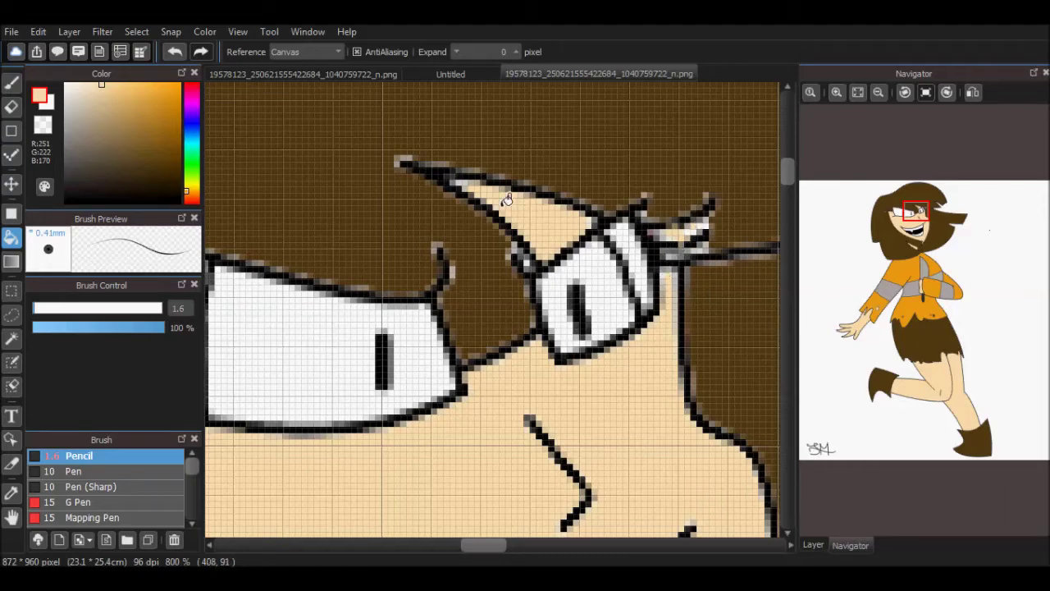
# Set the colour to dark red (RGB 145, 14, 14) and fill the irises of both eyes
pyautogui.click(189, 84)
pyautogui.click(141, 97)
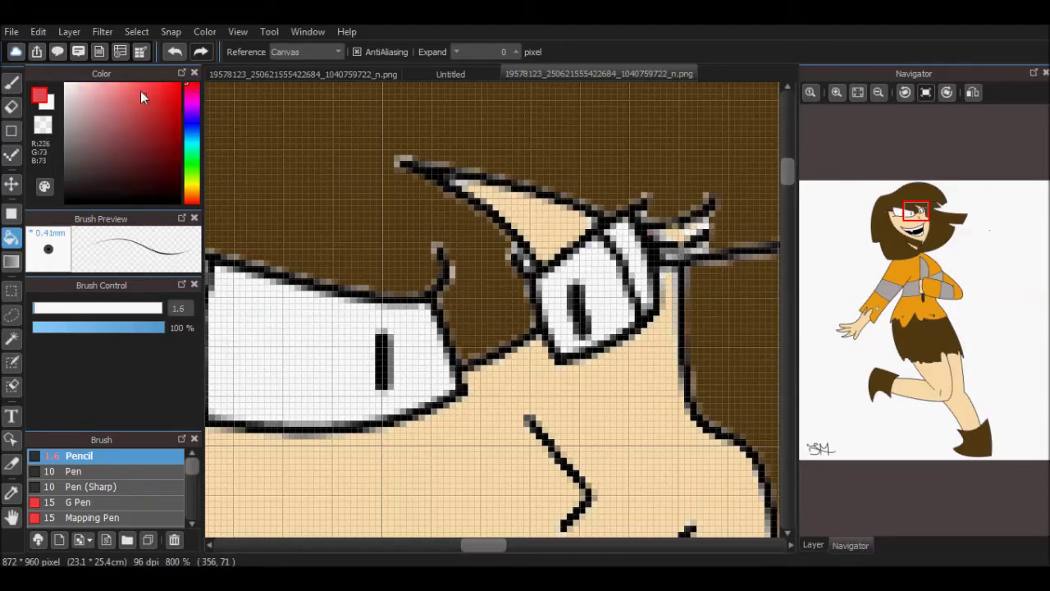
pyautogui.click(256, 332)
pyautogui.click(558, 277)
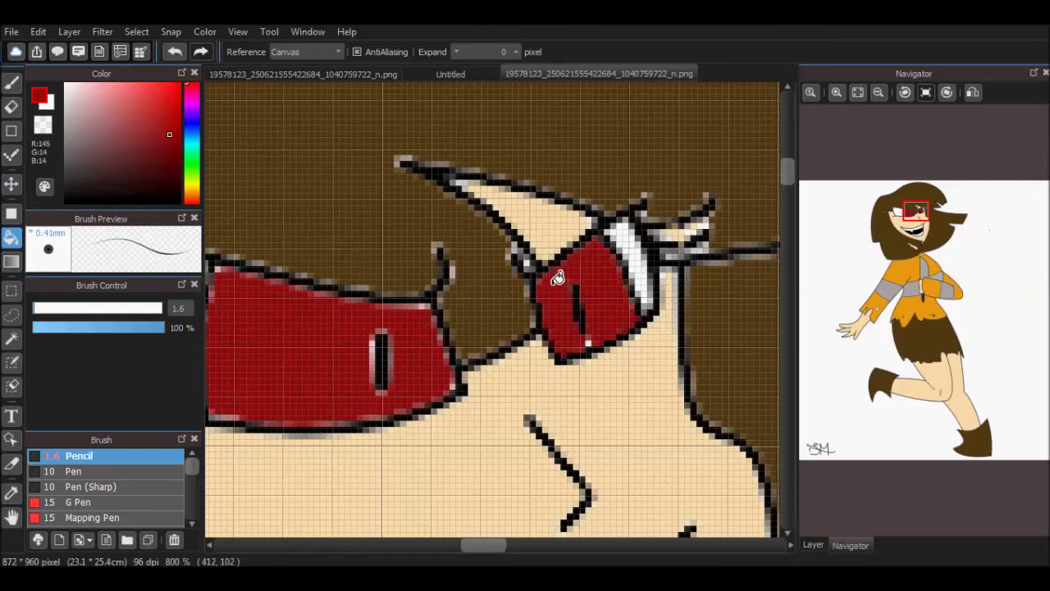
pyautogui.click(302, 327)
# Sample the hair's brown (RGB 87, 58, 21) and refill the side and upper sections of the hair with it
pyautogui.moveTo(917, 227); pyautogui.dragTo(871, 222)
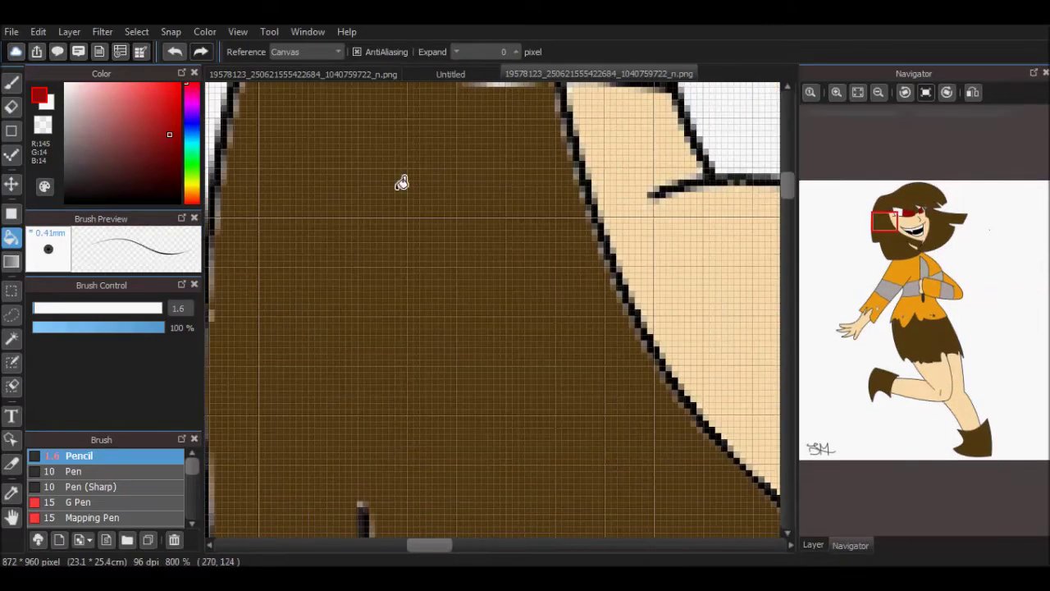
pyautogui.click(45, 187)
pyautogui.click(385, 279)
pyautogui.click(580, 511)
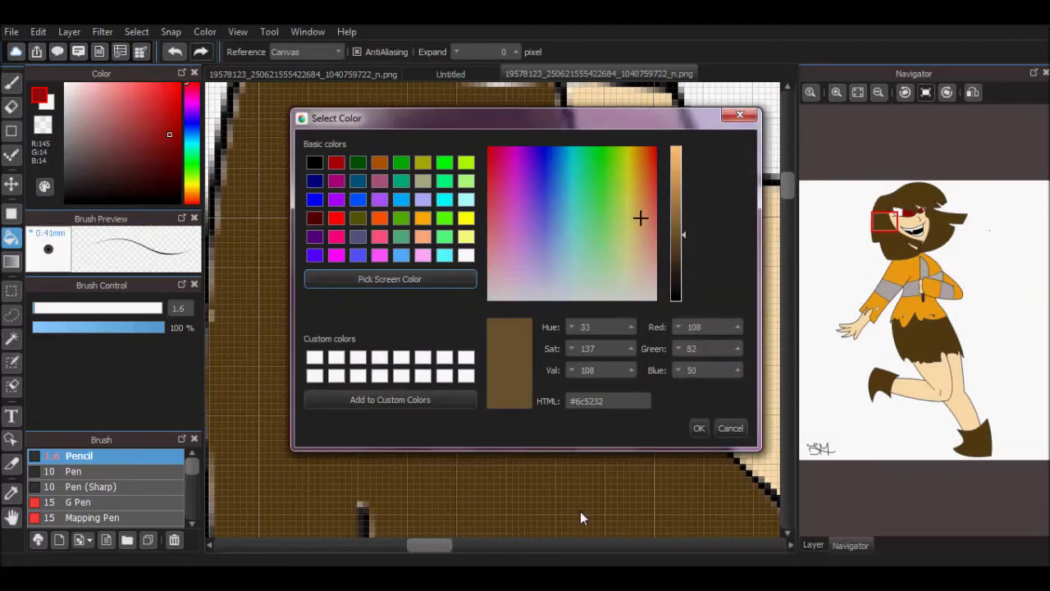
pyautogui.click(413, 281)
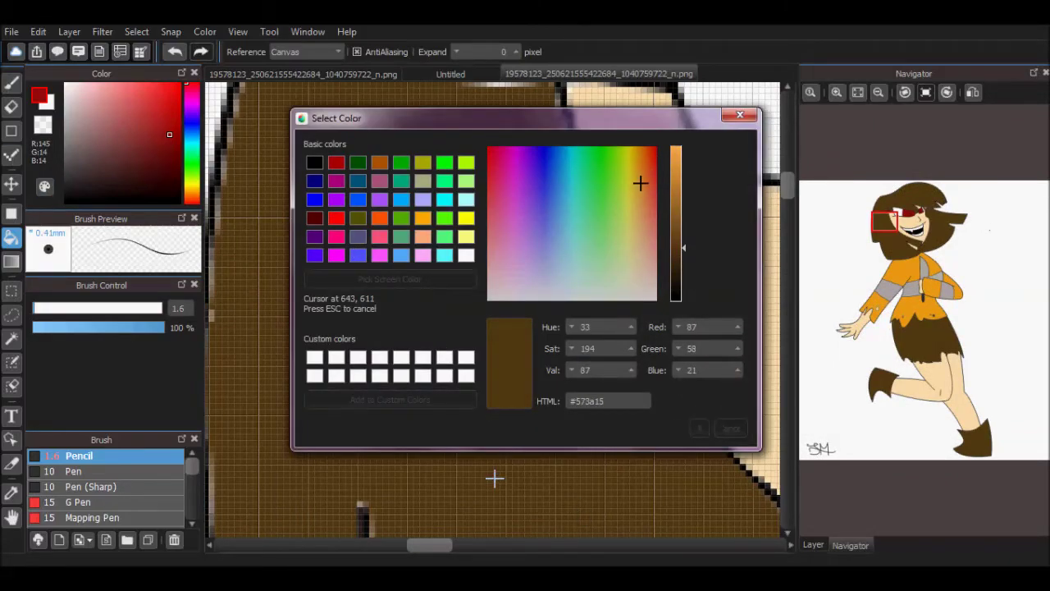
pyautogui.click(495, 478)
pyautogui.click(699, 428)
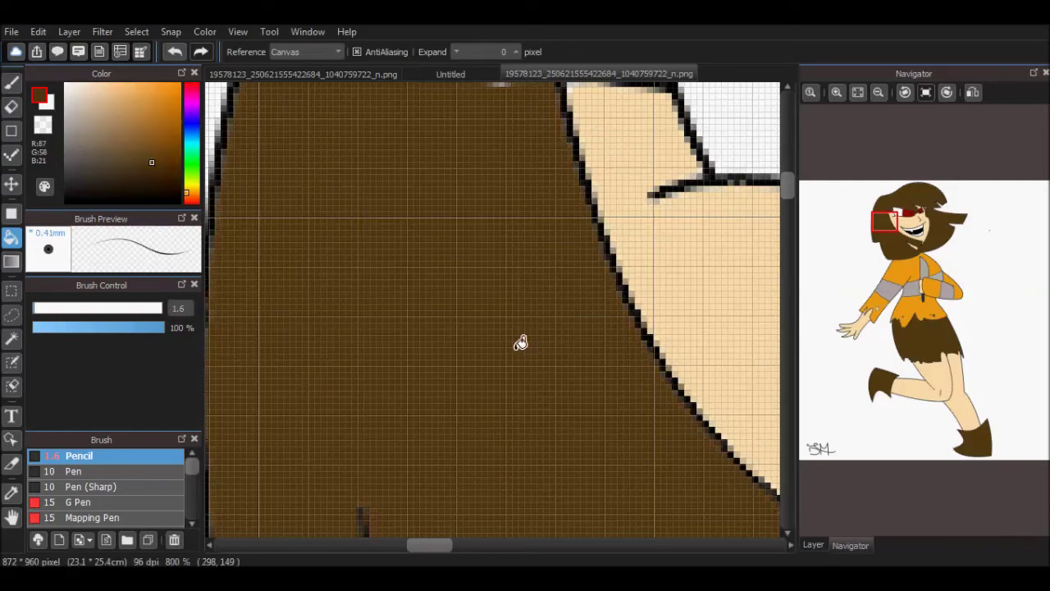
pyautogui.moveTo(880, 210)
pyautogui.mouseDown()
pyautogui.moveTo(902, 200)
pyautogui.moveTo(892, 203)
pyautogui.mouseUp()
pyautogui.click(503, 263)
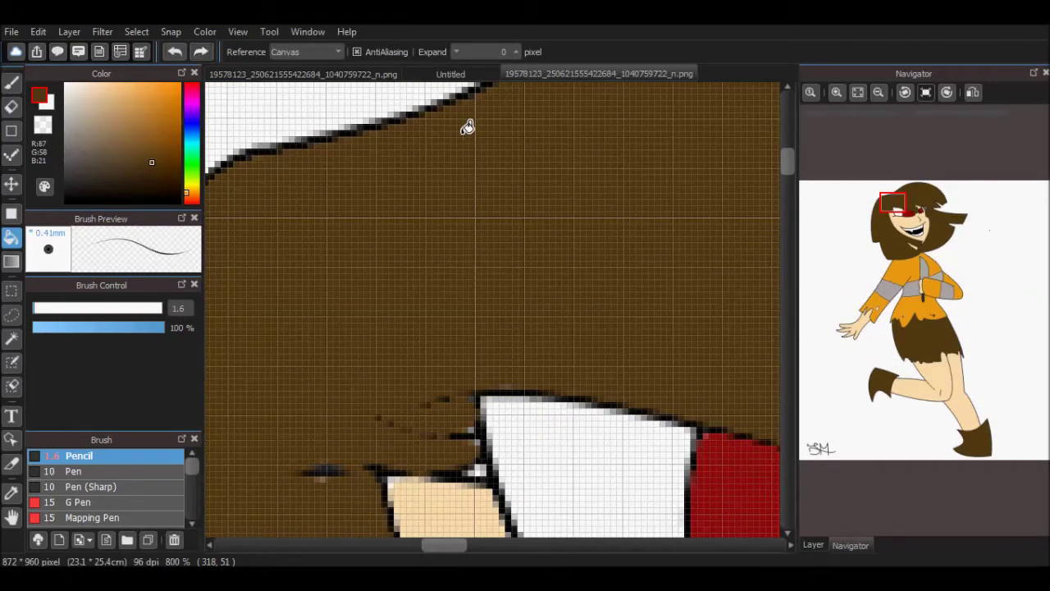
# Fill the skirt and the standing leg's boot with the same brown as the hair
pyautogui.moveTo(894, 214); pyautogui.dragTo(921, 358)
pyautogui.click(656, 331)
pyautogui.click(941, 409)
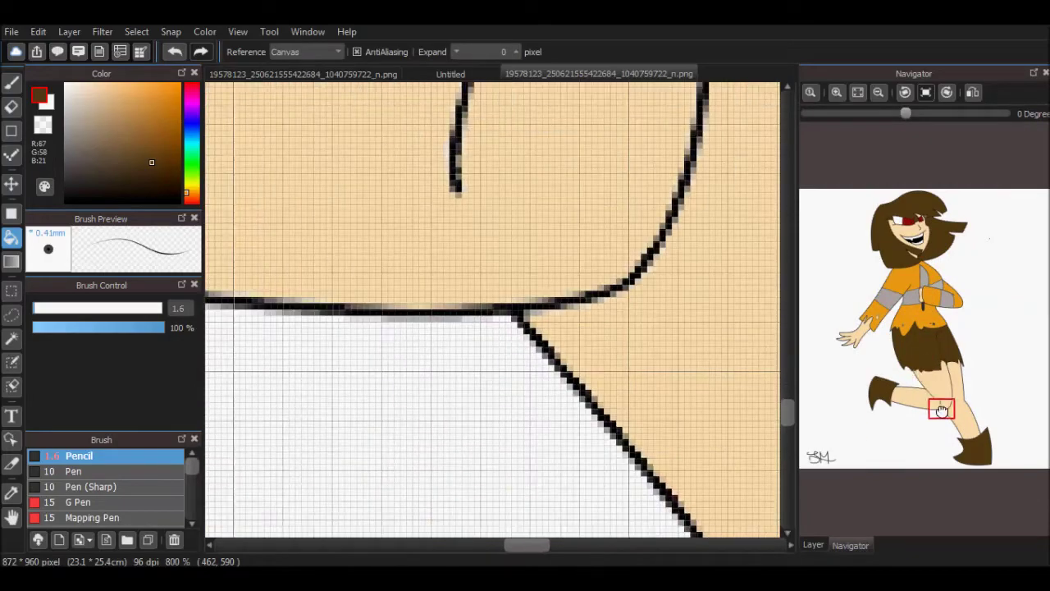
pyautogui.moveTo(942, 410); pyautogui.dragTo(970, 455)
pyautogui.click(714, 330)
pyautogui.moveTo(912, 405); pyautogui.dragTo(909, 215)
pyautogui.click(671, 309)
pyautogui.click(47, 188)
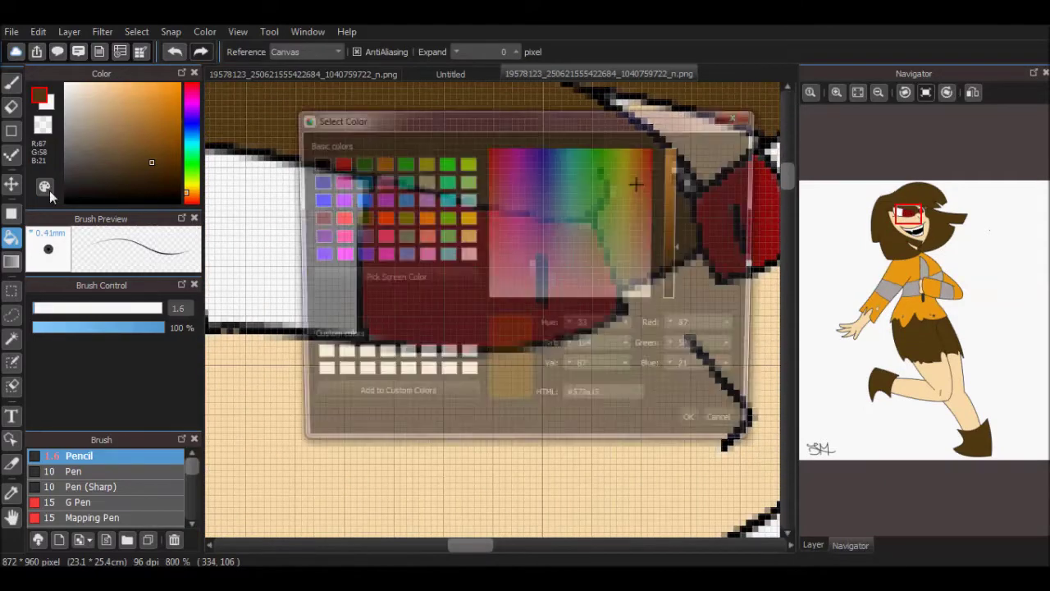
pyautogui.click(396, 277)
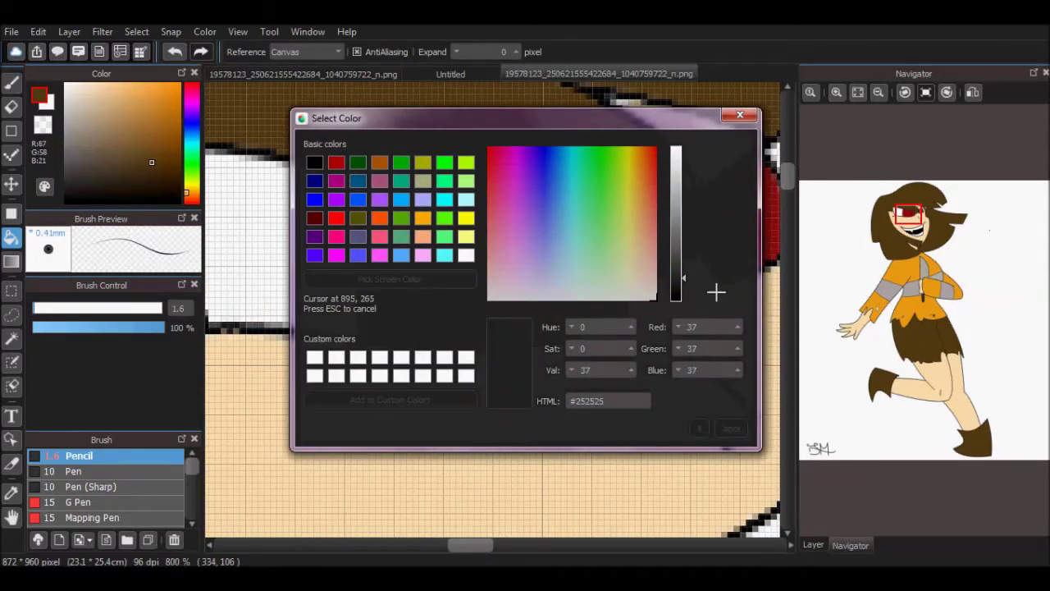
pyautogui.click(719, 170)
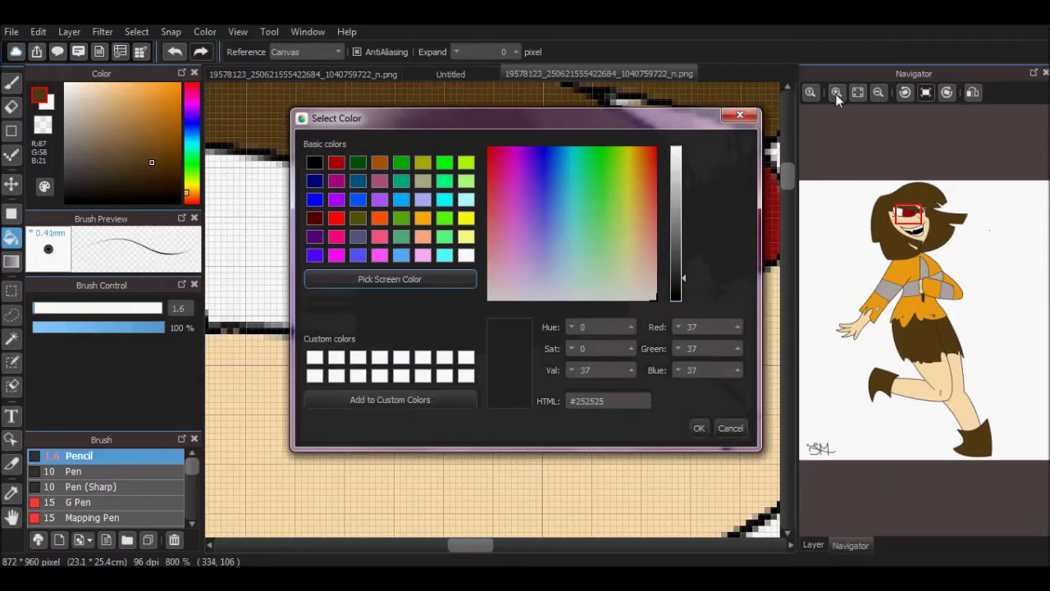
pyautogui.click(739, 114)
# Set the black pencil's size to 1 and redraw the faded lower eyelash at the larger eye's outer corner
pyautogui.click(878, 92)
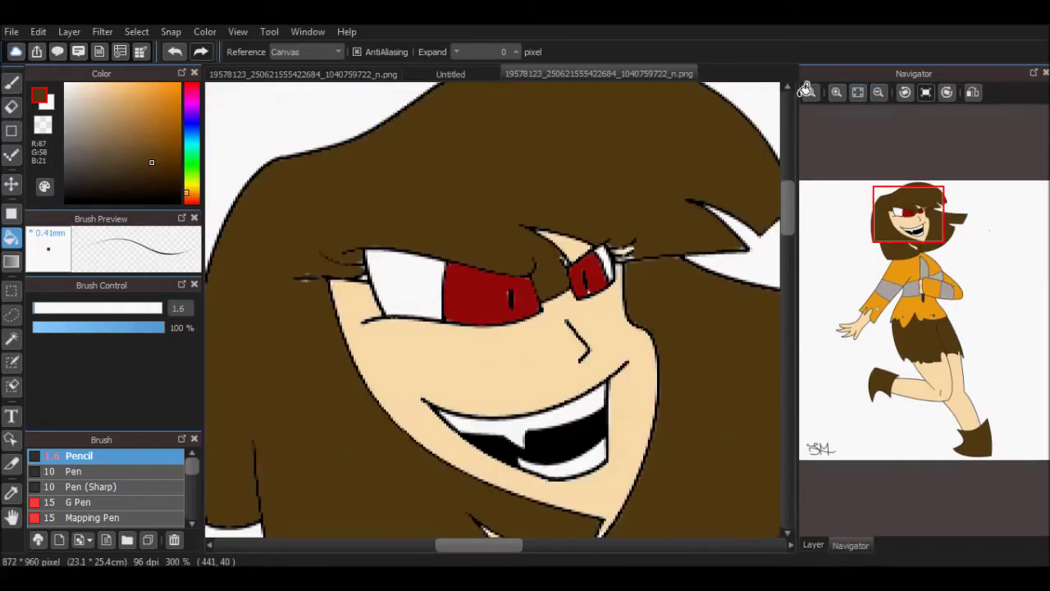
pyautogui.click(10, 85)
pyautogui.click(837, 92)
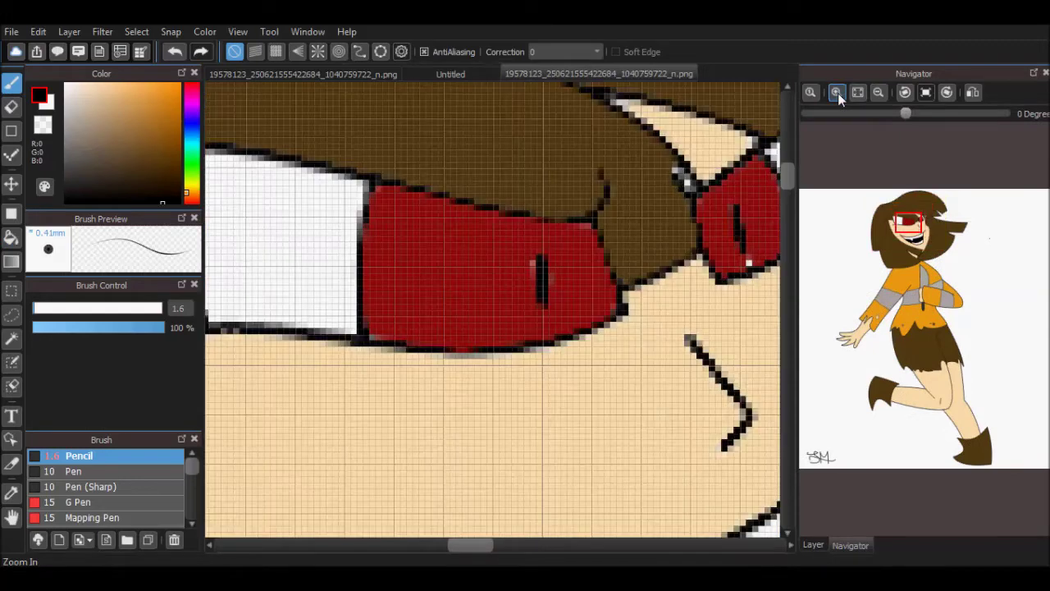
pyautogui.click(837, 94)
pyautogui.moveTo(499, 217); pyautogui.dragTo(248, 486)
pyautogui.moveTo(739, 358); pyautogui.dragTo(533, 272)
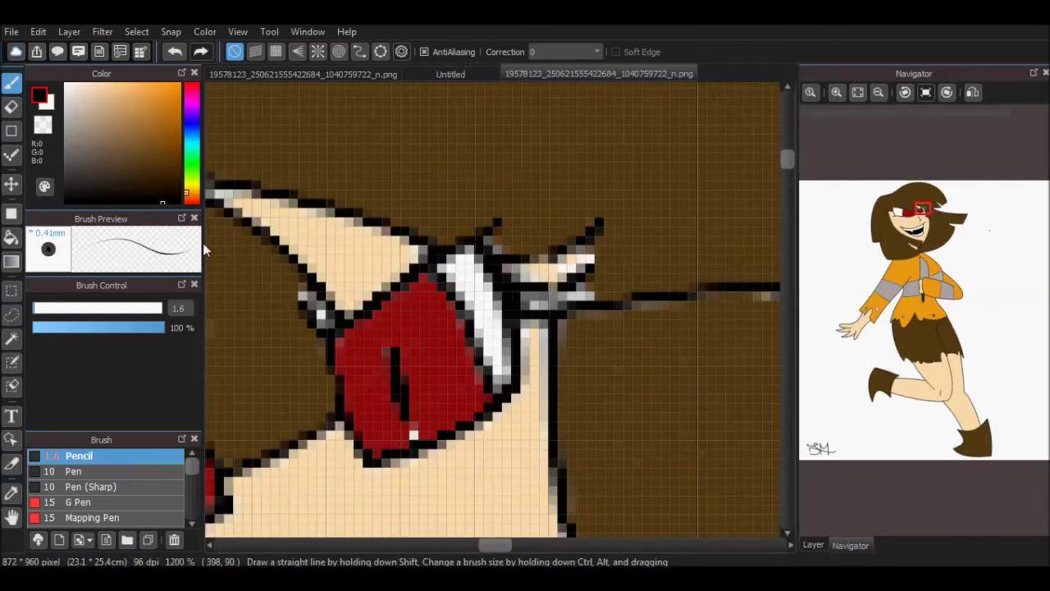
pyautogui.click(31, 308)
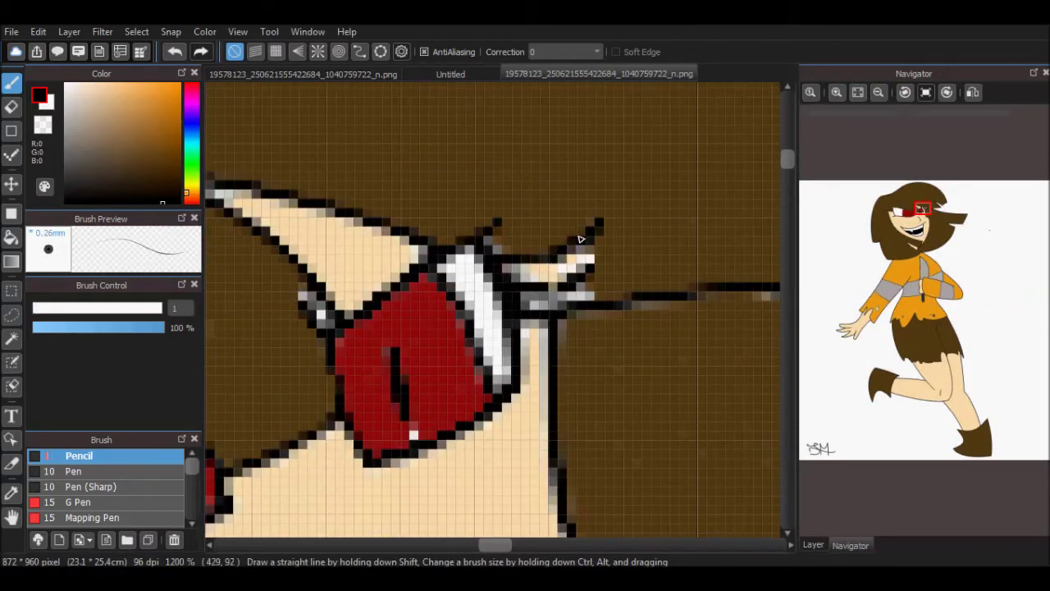
pyautogui.hscroll(-5, 533, 287)
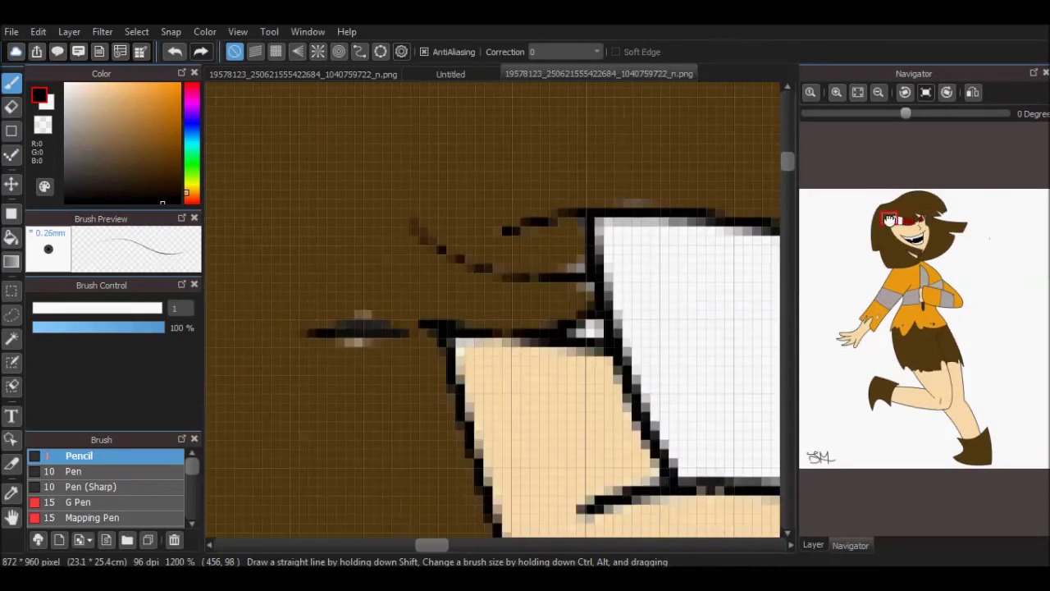
pyautogui.moveTo(411, 231); pyautogui.dragTo(523, 277)
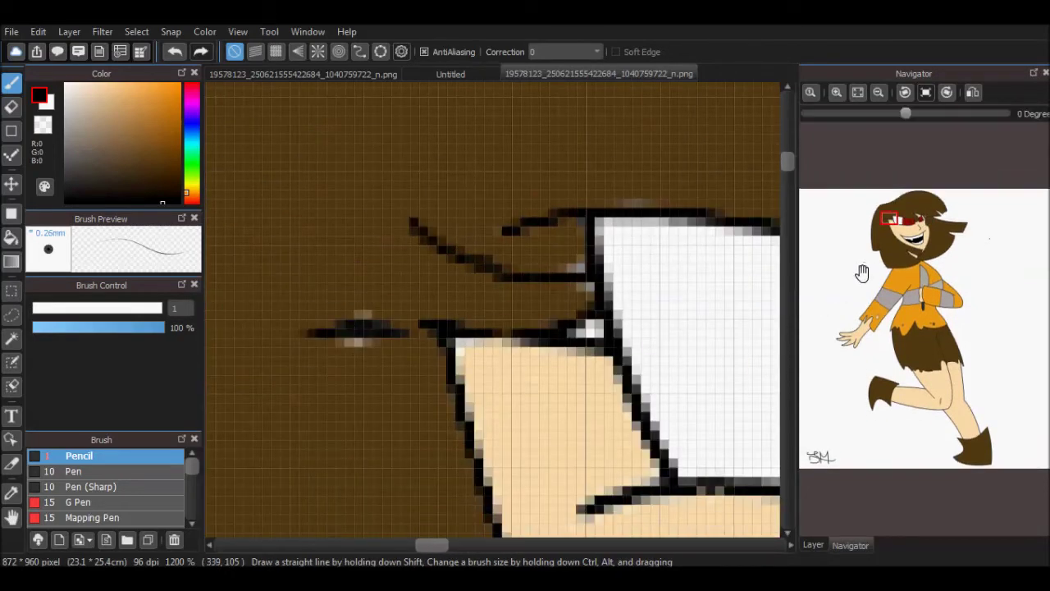
# Sample the iris's dark red (RGB 145, 14, 14) and paint over the stray white pixel in the smaller eye
pyautogui.moveTo(890, 219); pyautogui.dragTo(913, 225)
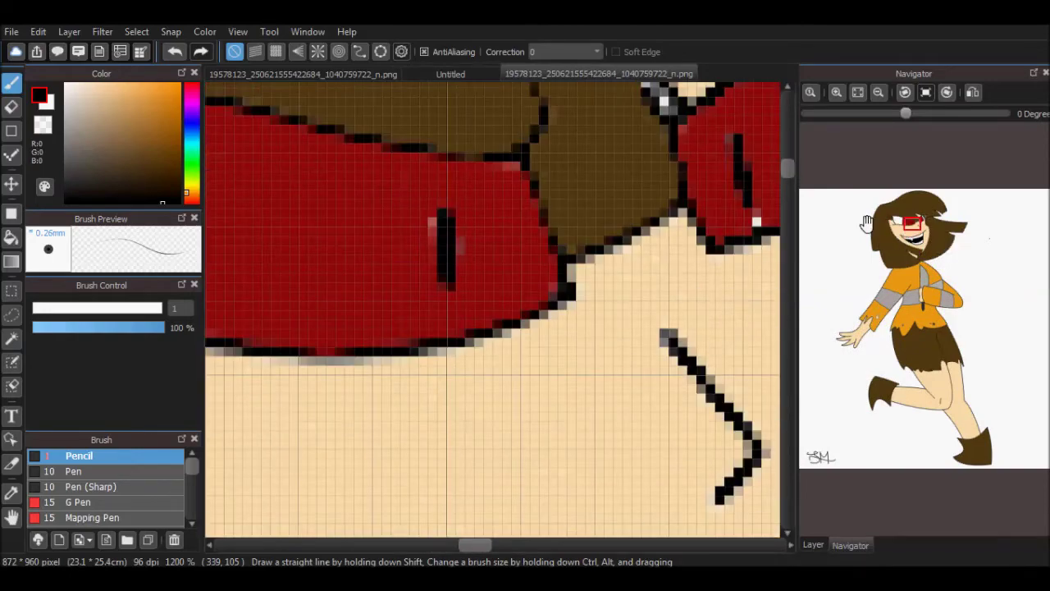
pyautogui.click(44, 187)
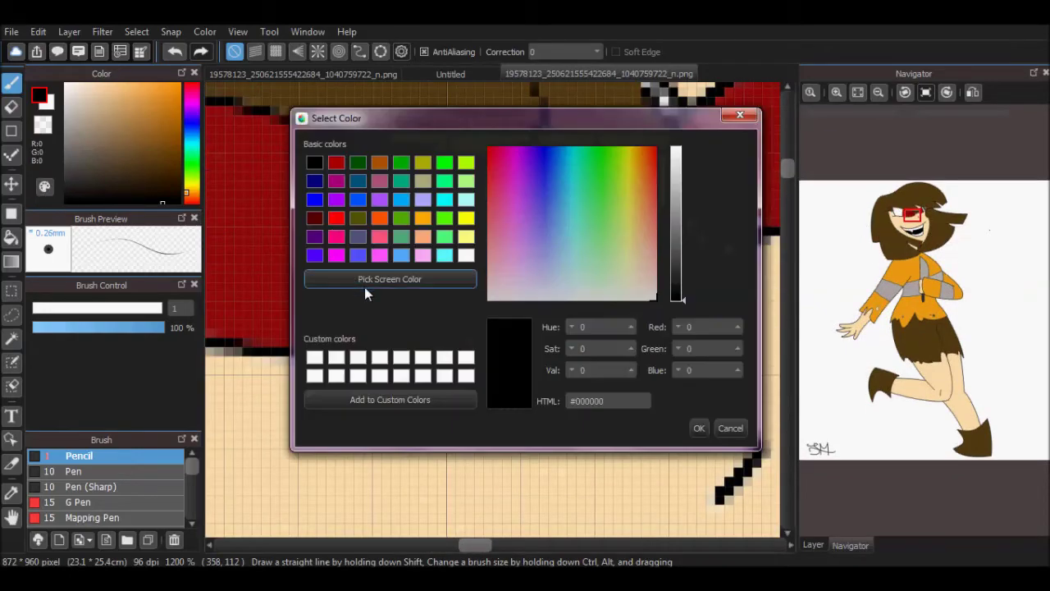
pyautogui.click(366, 283)
pyautogui.click(248, 270)
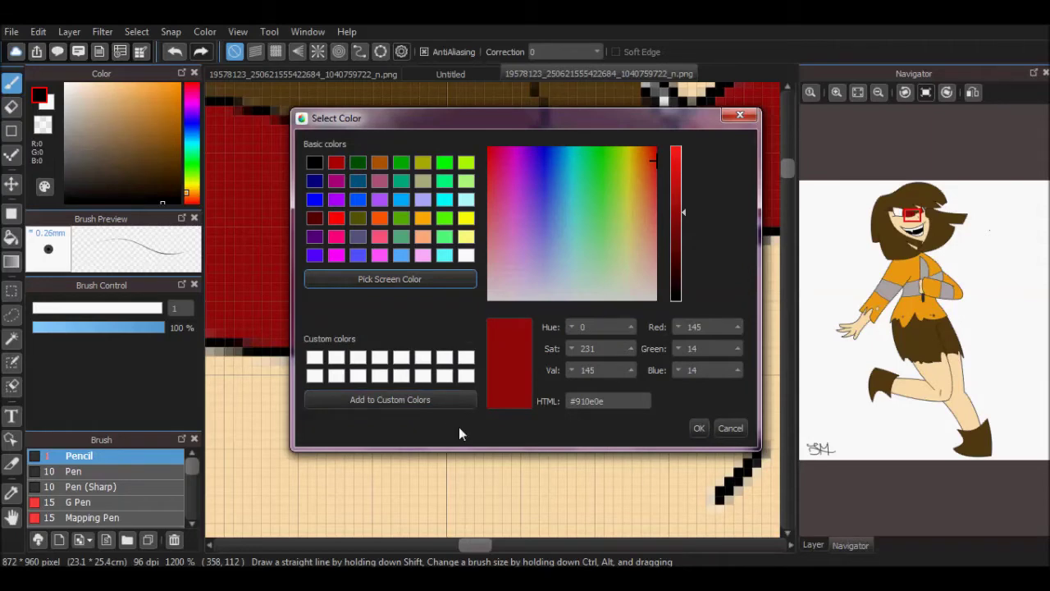
pyautogui.click(699, 427)
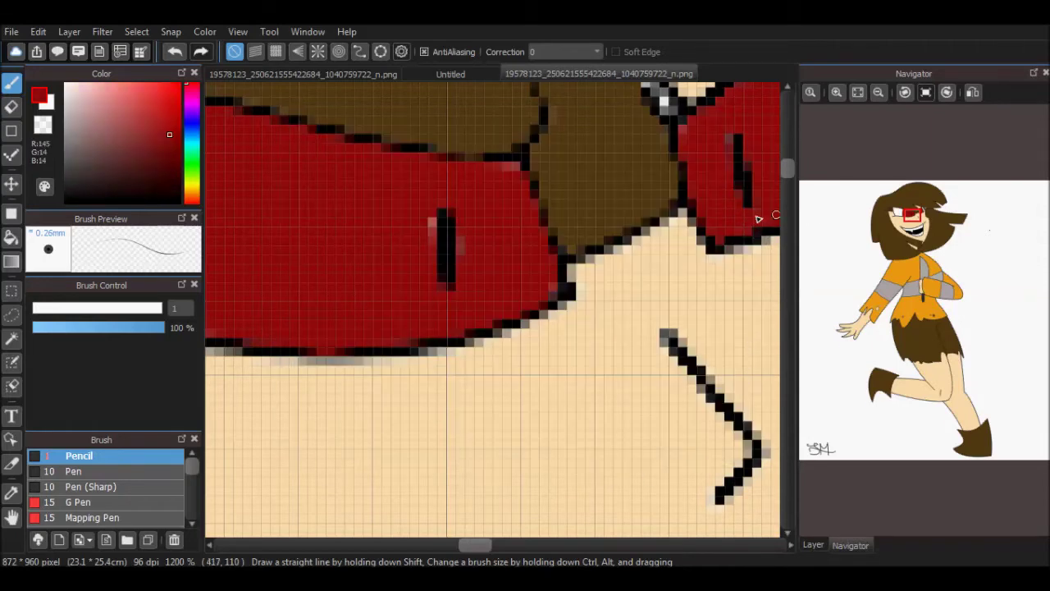
# Sample the face's skin colour, shift it to a deeper skin shadow (RGB 252, 213, 143) and set the pencil's size to 2.1
pyautogui.moveTo(914, 236)
pyautogui.mouseDown()
pyautogui.moveTo(915, 220)
pyautogui.moveTo(906, 226)
pyautogui.mouseUp()
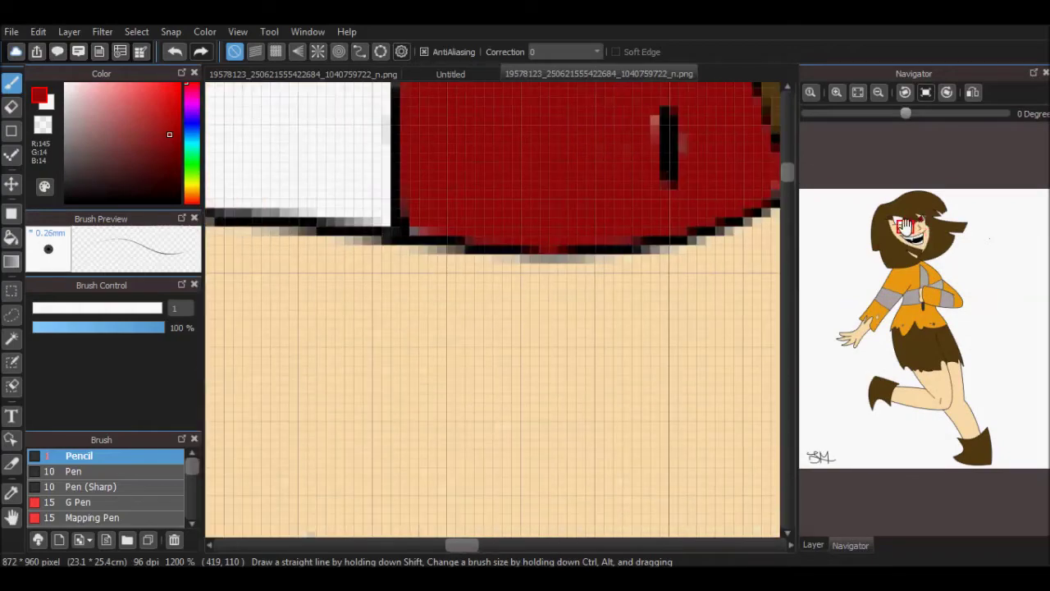
pyautogui.click(45, 187)
pyautogui.click(390, 279)
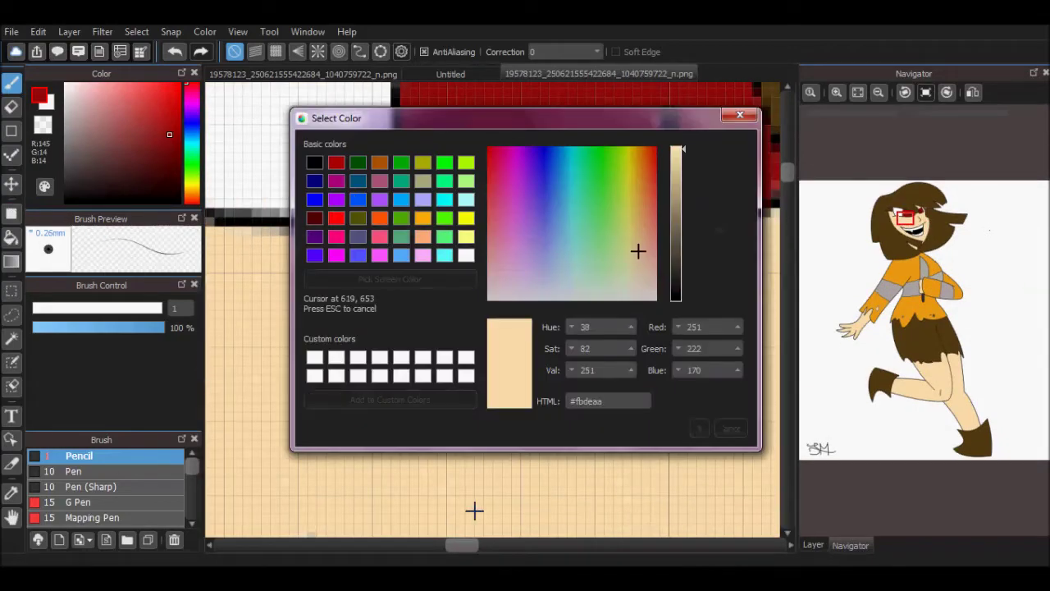
pyautogui.click(468, 510)
pyautogui.click(695, 428)
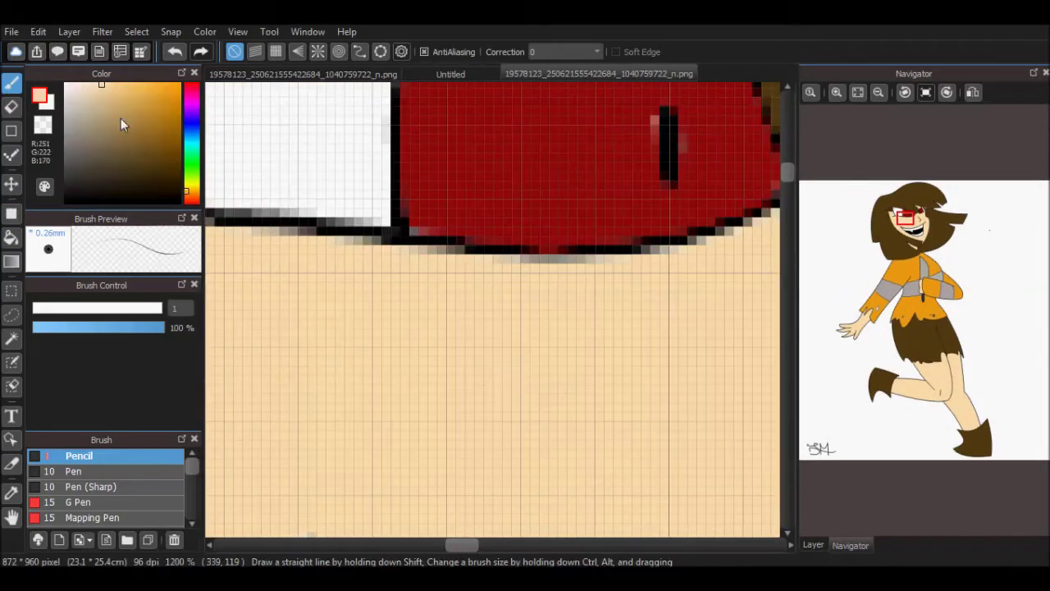
pyautogui.click(109, 84)
pyautogui.click(121, 82)
pyautogui.click(37, 310)
pyautogui.click(35, 311)
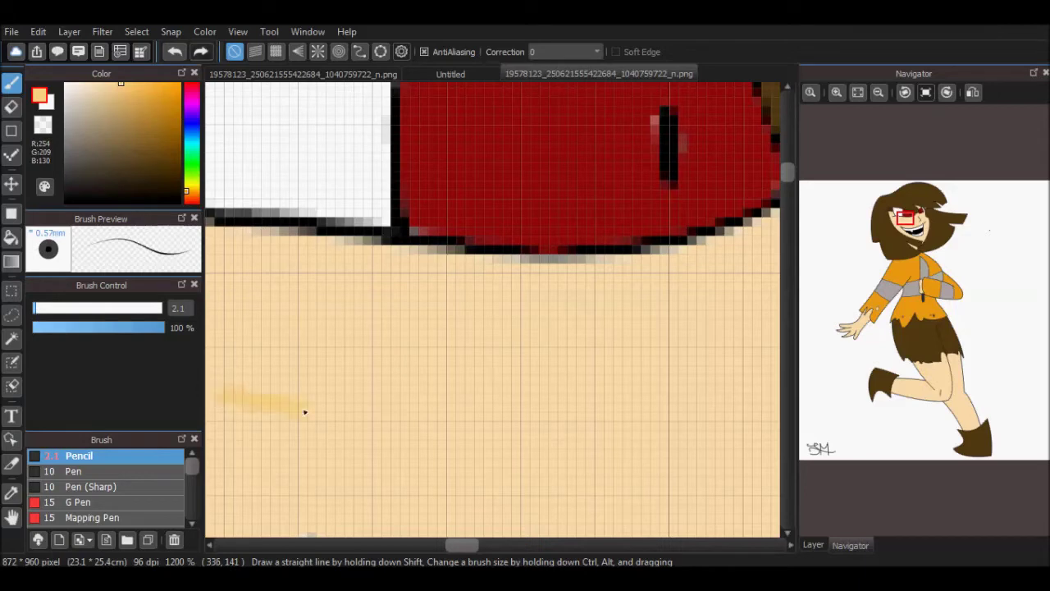
pyautogui.click(115, 84)
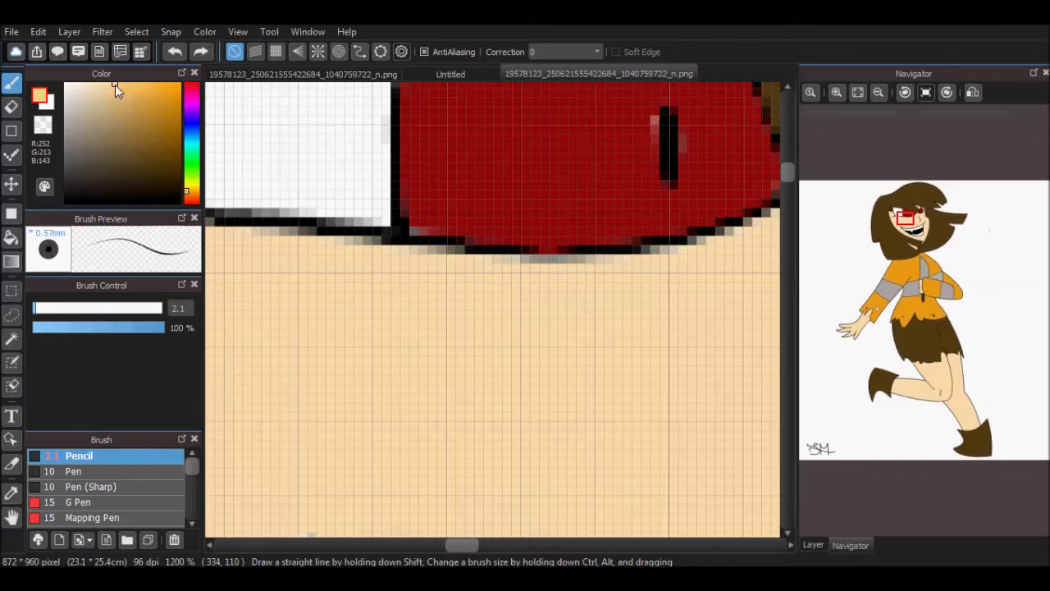
# Draw a shadow boundary down the face beside the larger eye and fill the strip next to the hair with the skin shadow
pyautogui.moveTo(902, 217); pyautogui.dragTo(892, 213)
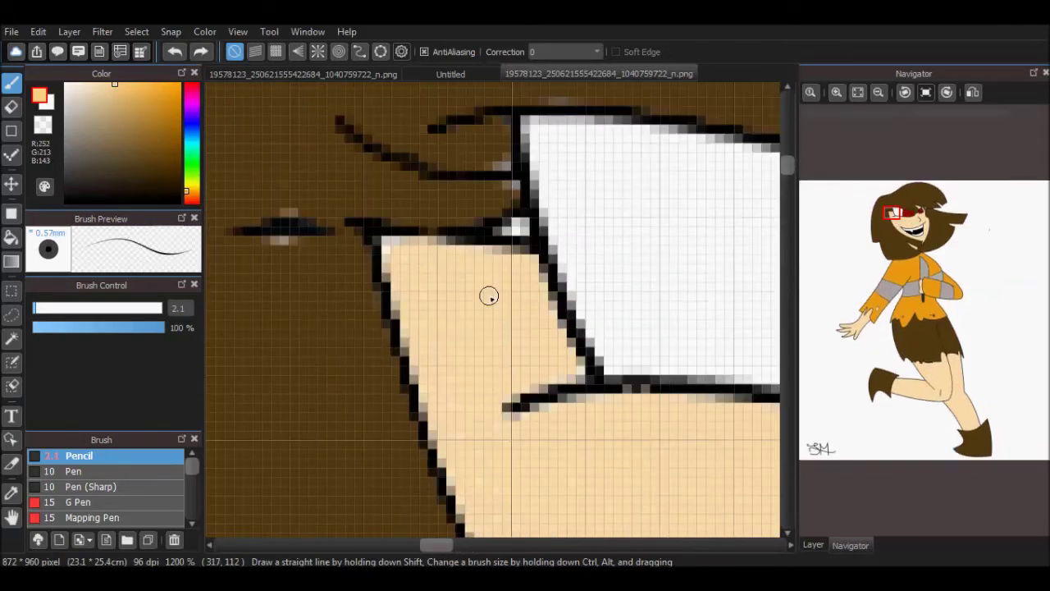
pyautogui.moveTo(497, 250)
pyautogui.mouseDown()
pyautogui.moveTo(489, 382)
pyautogui.moveTo(495, 480)
pyautogui.moveTo(513, 511)
pyautogui.mouseUp()
pyautogui.moveTo(904, 218); pyautogui.dragTo(894, 216)
pyautogui.moveTo(418, 332); pyautogui.dragTo(448, 497)
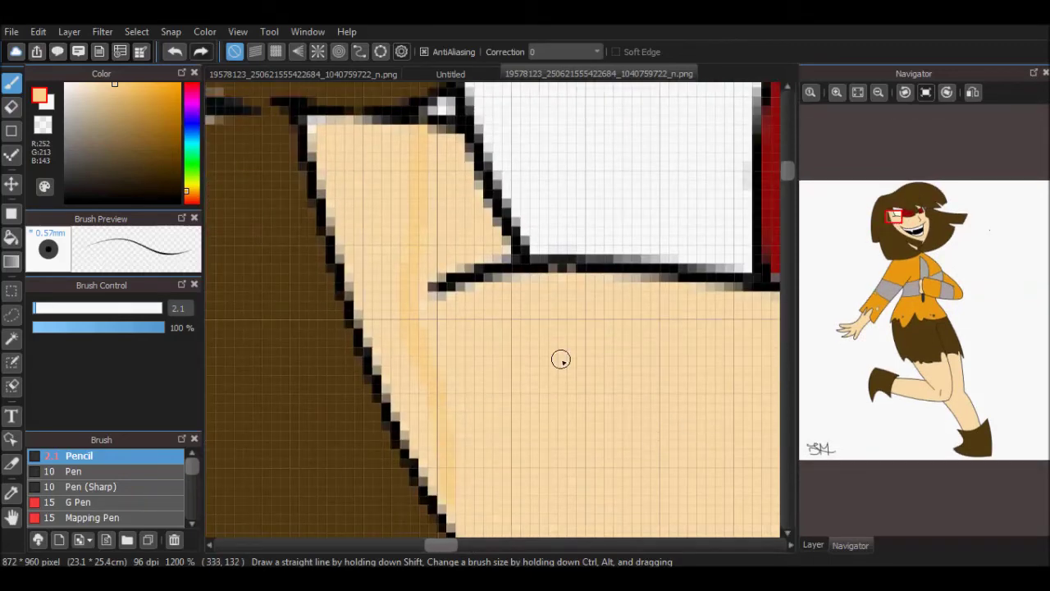
pyautogui.click(12, 237)
pyautogui.click(342, 169)
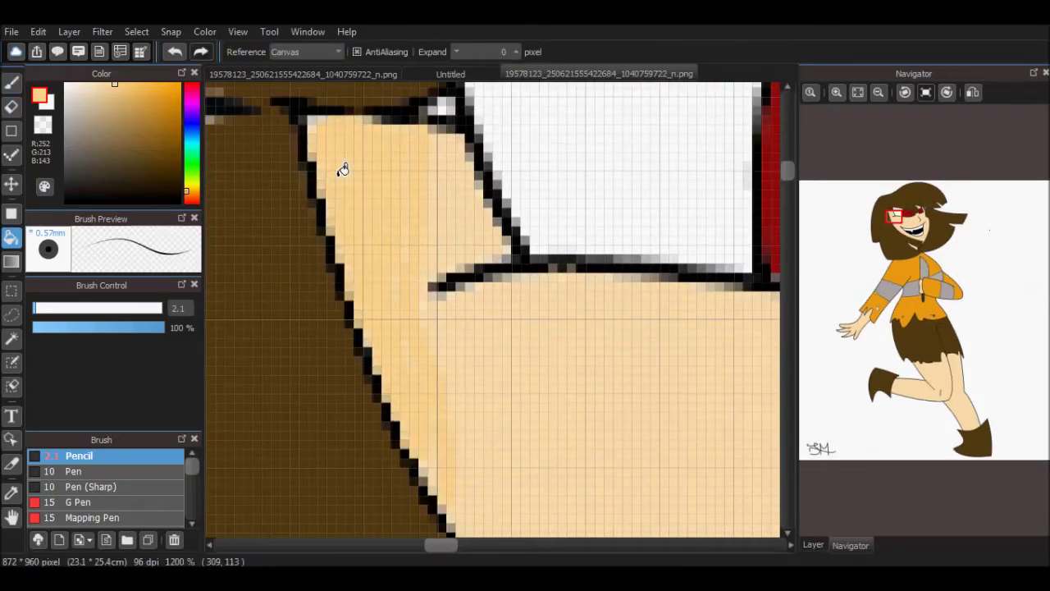
# Draw a shadow boundary across the exposed neck and fill its upper part with the skin shadow
pyautogui.moveTo(894, 217); pyautogui.dragTo(915, 249)
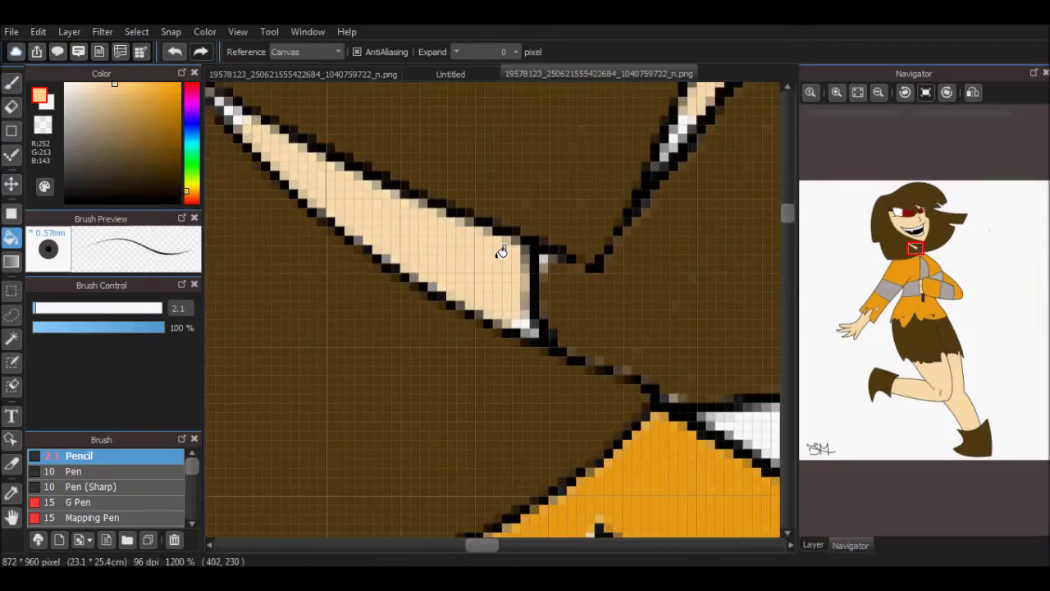
pyautogui.press('b')
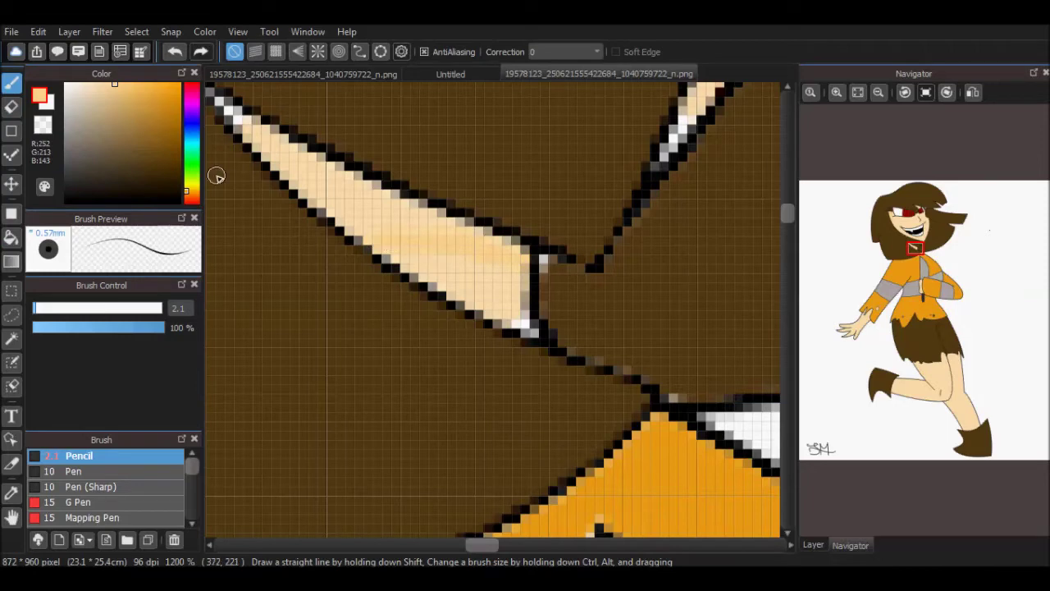
pyautogui.press('g')
# Draw a shadow contour on the front thigh below the skirt's ragged hem and fill the areas above it with the skin shadow
pyautogui.moveTo(884, 259)
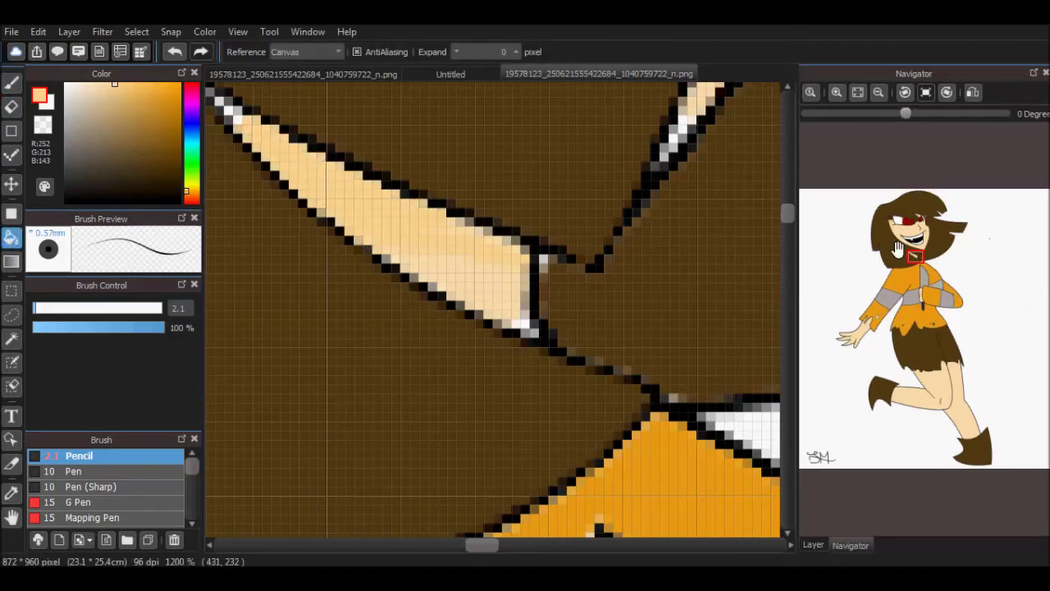
pyautogui.moveTo(911, 251); pyautogui.dragTo(931, 373)
pyautogui.click(879, 93)
pyautogui.click(878, 94)
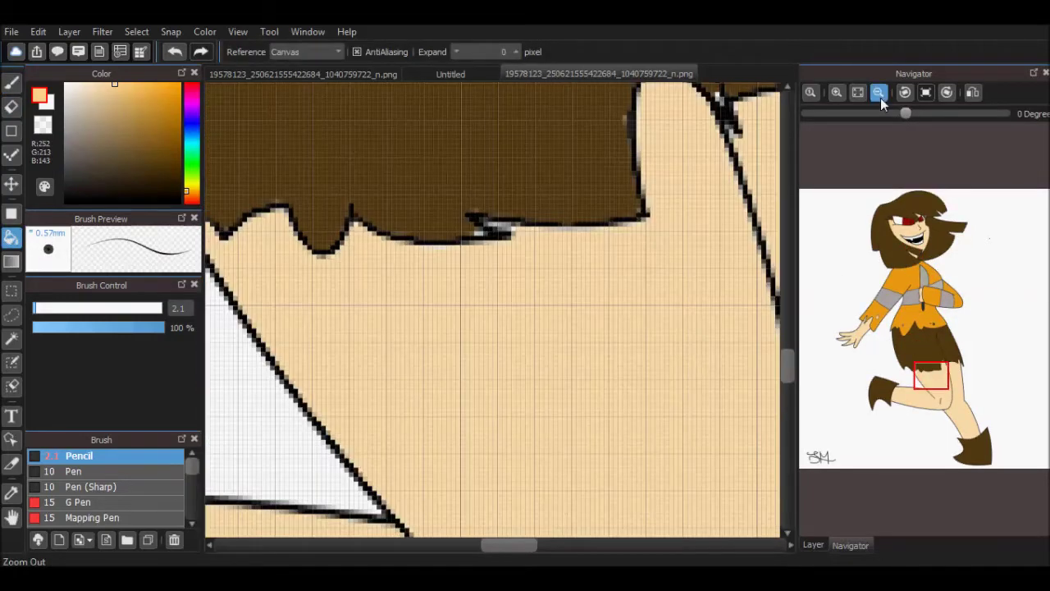
pyautogui.click(879, 94)
pyautogui.press('b')
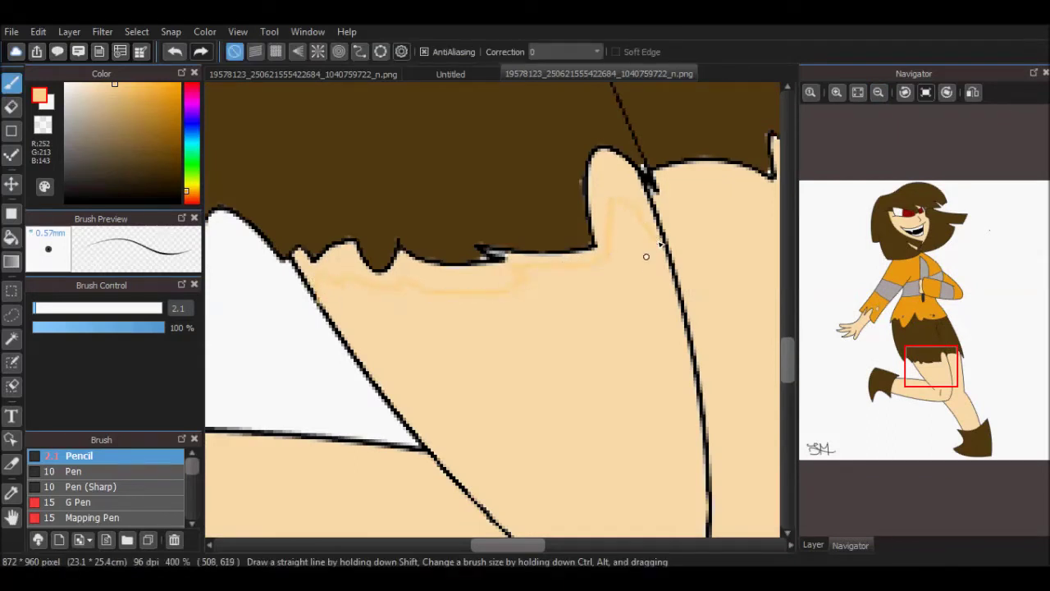
pyautogui.click(12, 238)
pyautogui.click(603, 197)
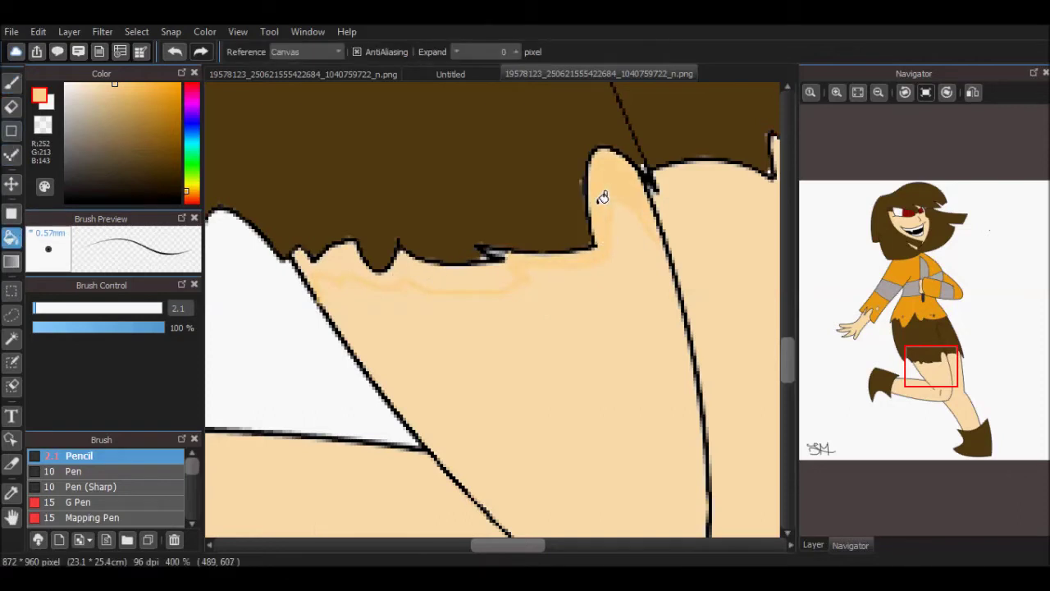
pyautogui.click(465, 274)
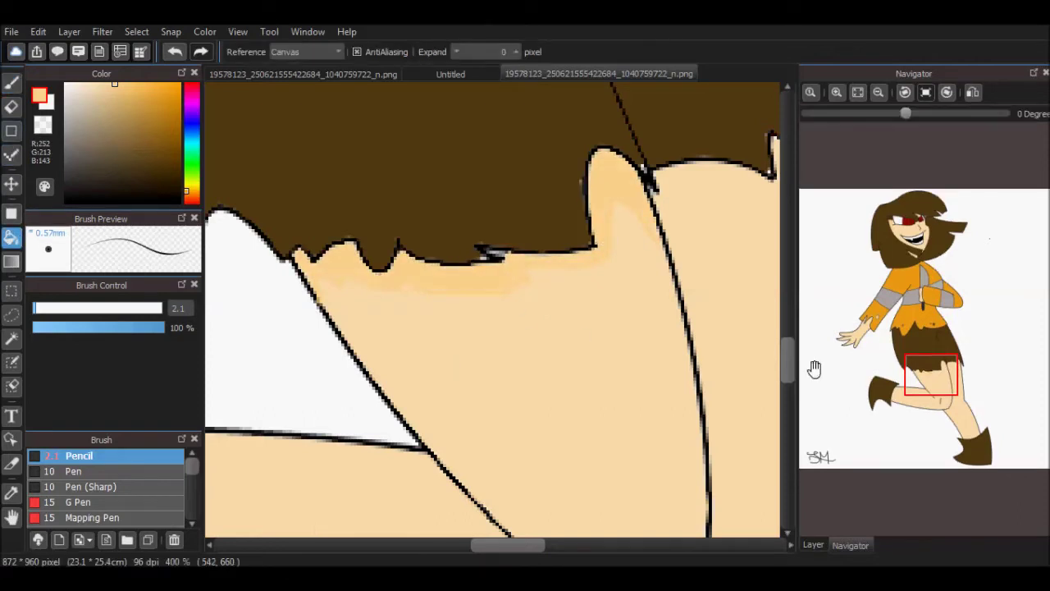
# Mark off a shadow area on the raised leg beside its boot and fill it with the skin shadow
pyautogui.moveTo(925, 372); pyautogui.dragTo(896, 374)
pyautogui.press('b')
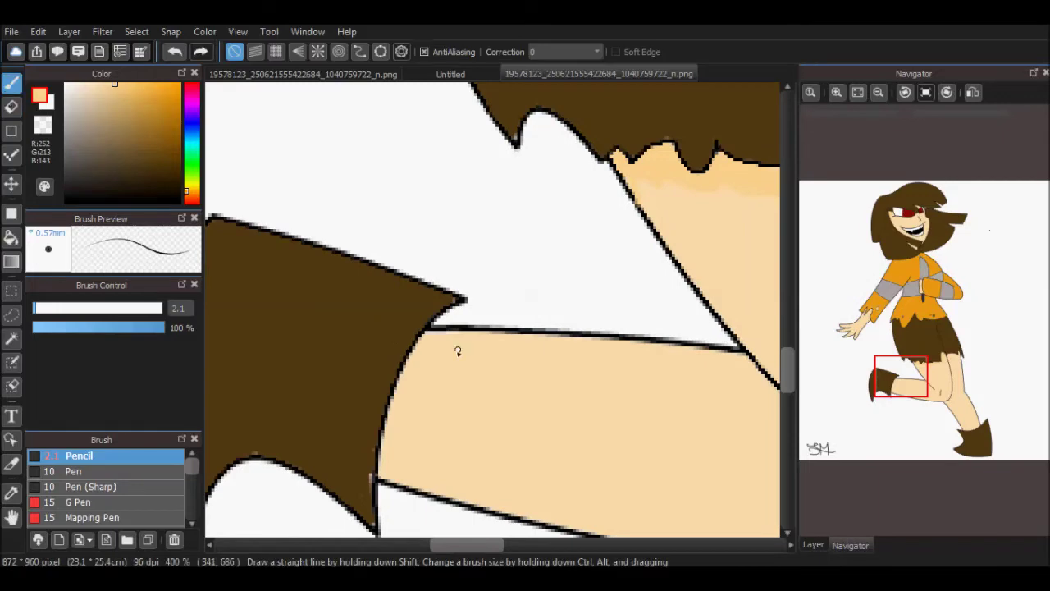
pyautogui.press('g')
pyautogui.click(423, 380)
# Draw a diagonal shadow boundary across the standing leg's lower shin and fill the area above the boot with the skin shadow
pyautogui.moveTo(901, 376)
pyautogui.mouseDown()
pyautogui.moveTo(949, 420)
pyautogui.moveTo(959, 415)
pyautogui.mouseUp()
pyautogui.click(11, 85)
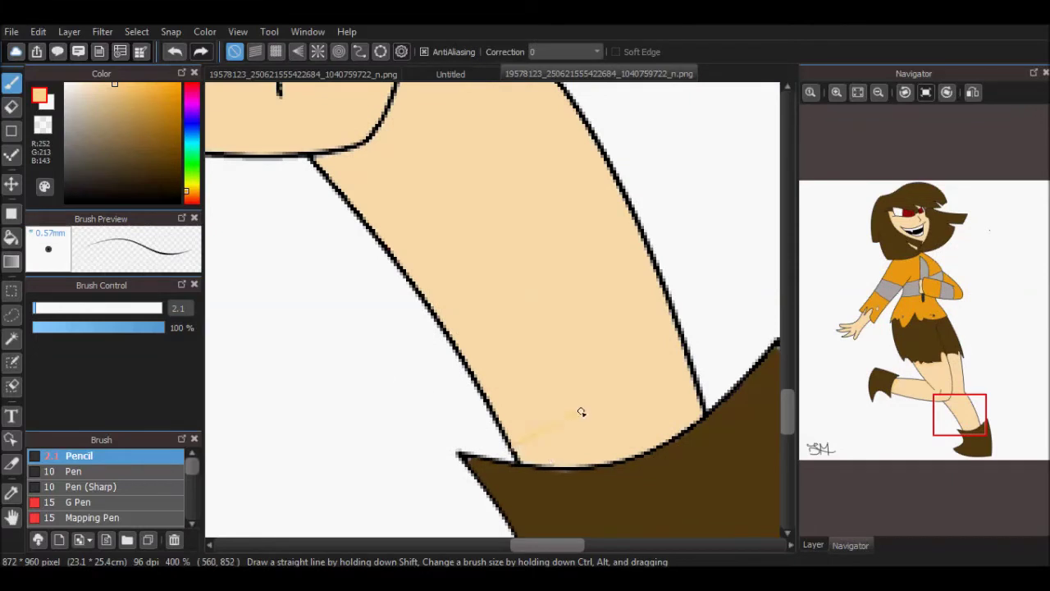
pyautogui.press('g')
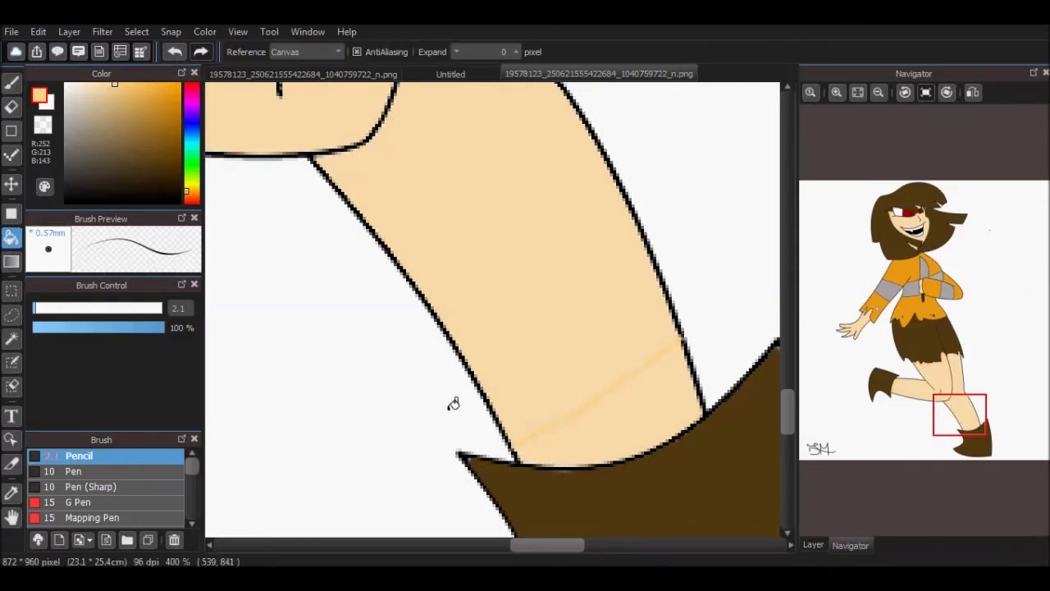
pyautogui.click(629, 424)
# Sample the hair's brown (RGB 87, 58, 21) and select the main hair section with the Magic Wand
pyautogui.moveTo(959, 411); pyautogui.dragTo(896, 230)
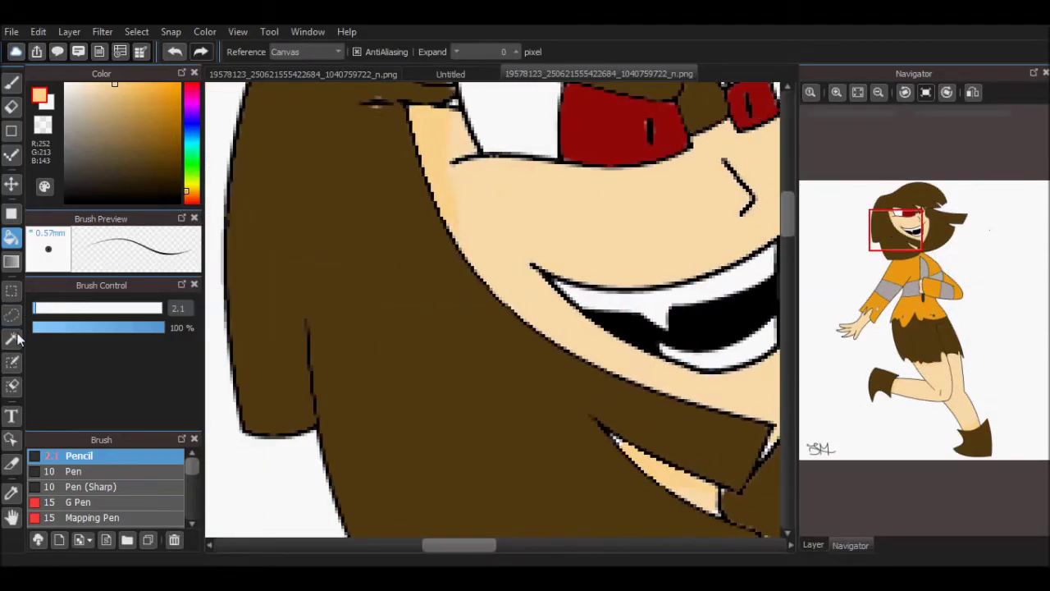
pyautogui.click(46, 188)
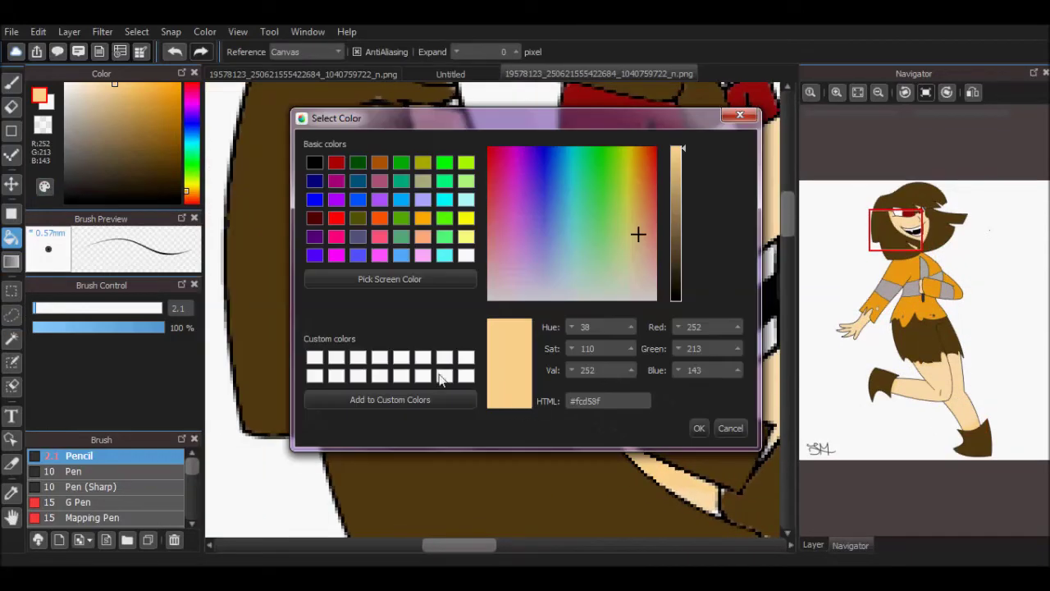
pyautogui.click(408, 284)
pyautogui.click(498, 495)
pyautogui.click(697, 430)
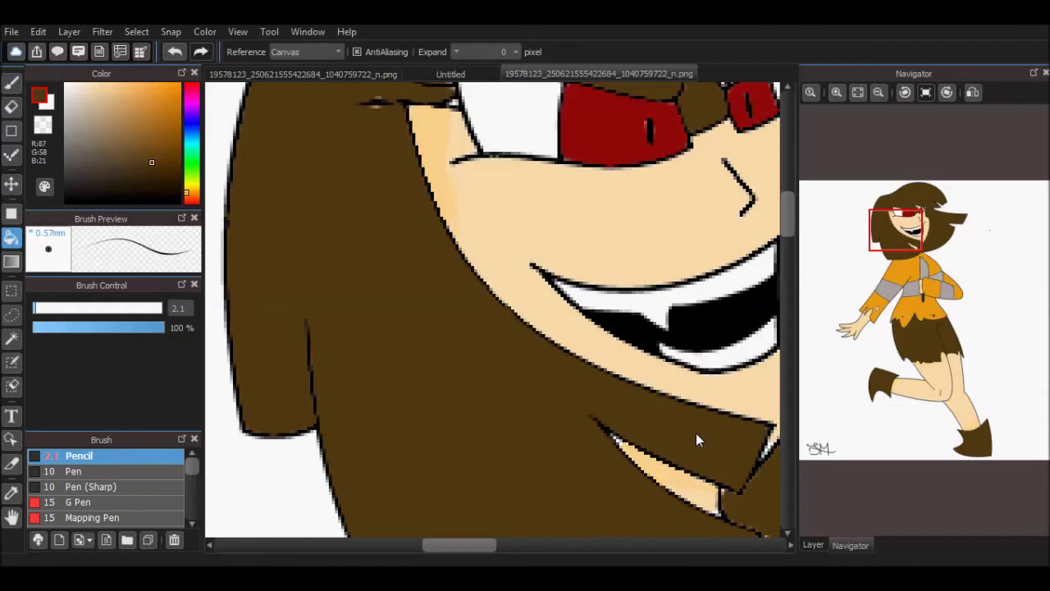
pyautogui.click(878, 92)
pyautogui.click(11, 338)
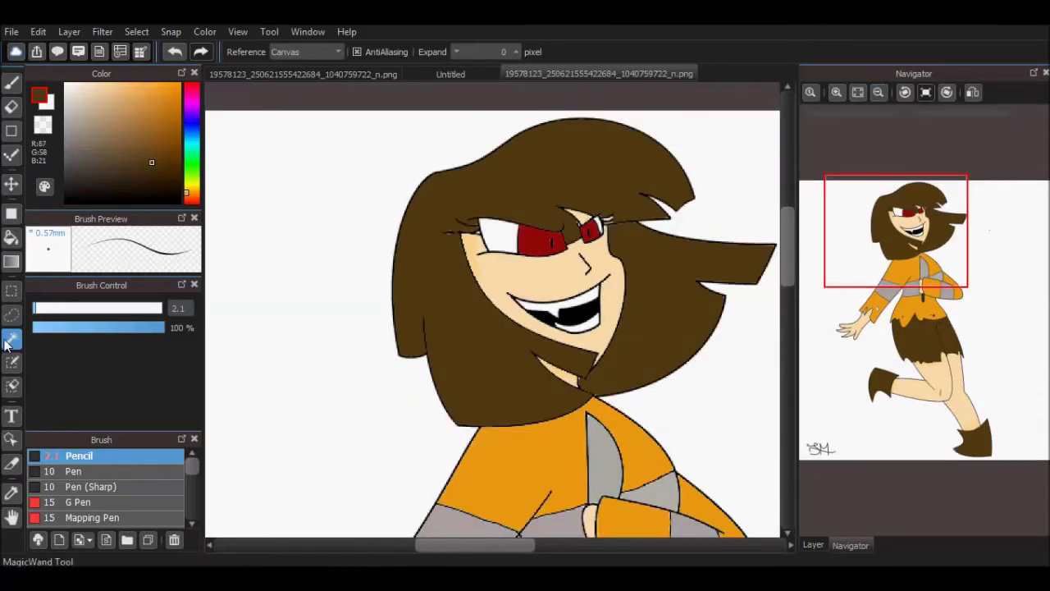
pyautogui.click(447, 334)
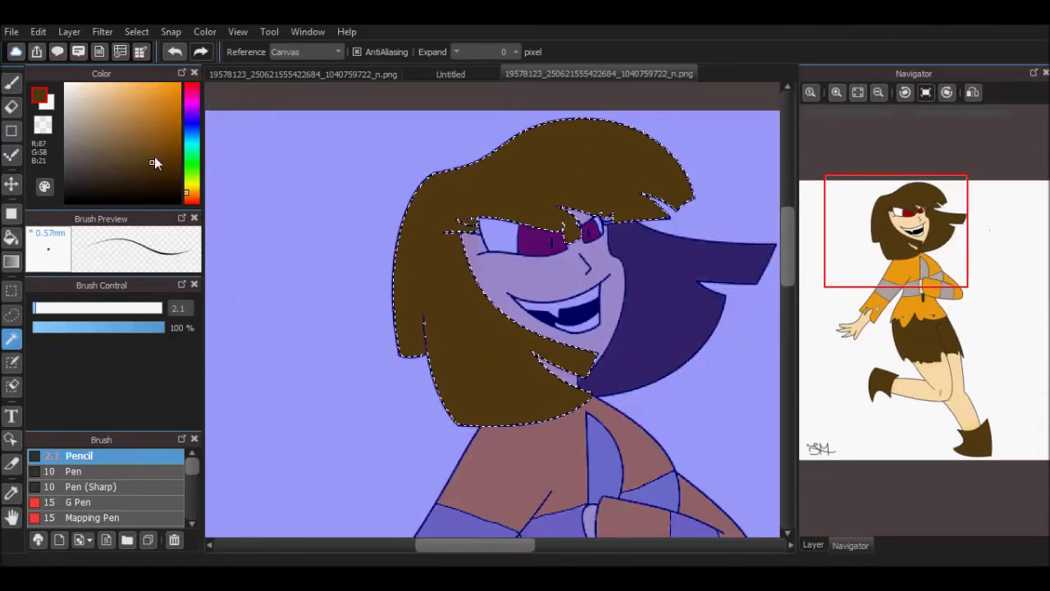
# Set the colour to a slightly darker brown (RGB 80, 53, 19) and draw strand lines over the selected hair with the pencil
pyautogui.click(153, 165)
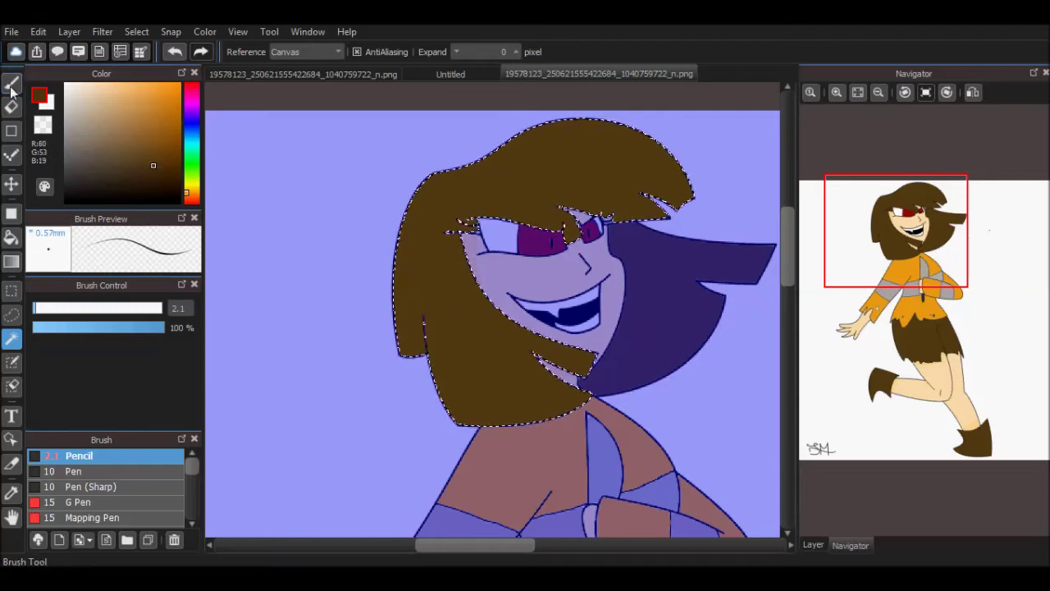
pyautogui.press('b')
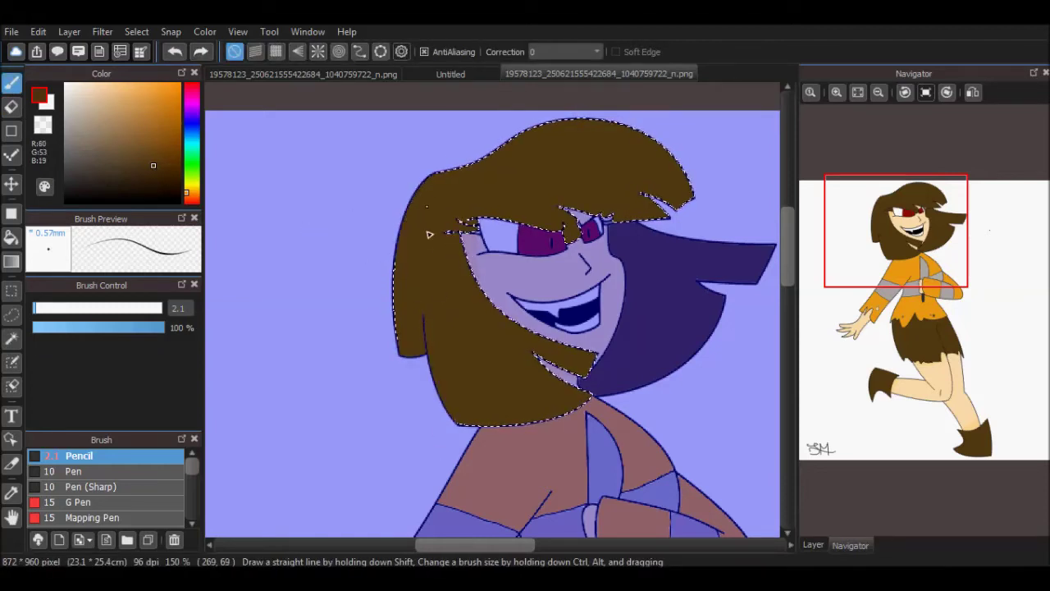
pyautogui.hotkey('ctrl', 'z')
pyautogui.moveTo(421, 238); pyautogui.dragTo(423, 316)
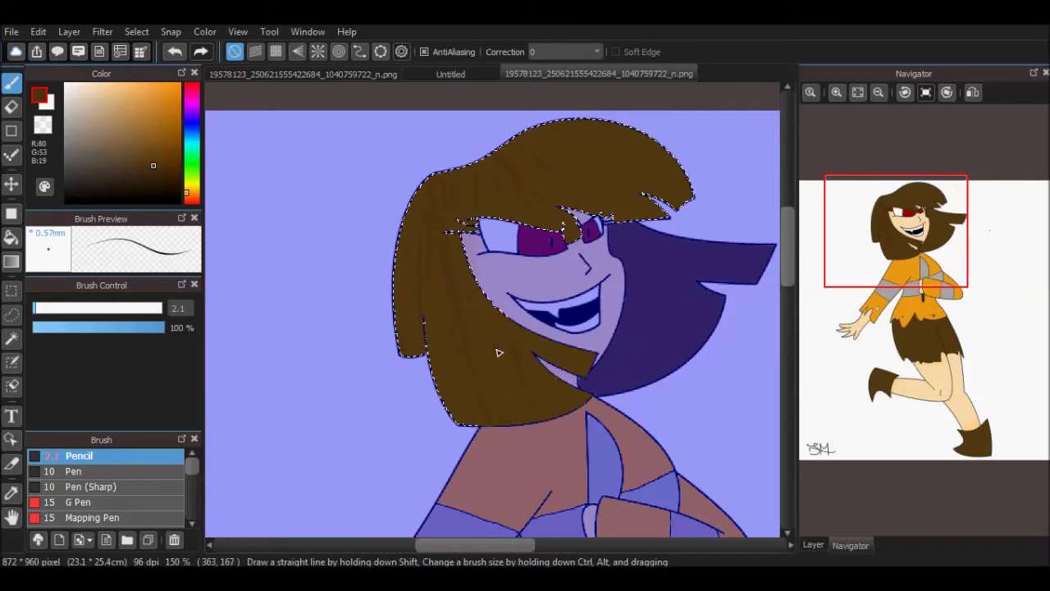
# Select the windblown hair section behind the face with the Magic Wand and draw darker strand lines across it
pyautogui.click(11, 338)
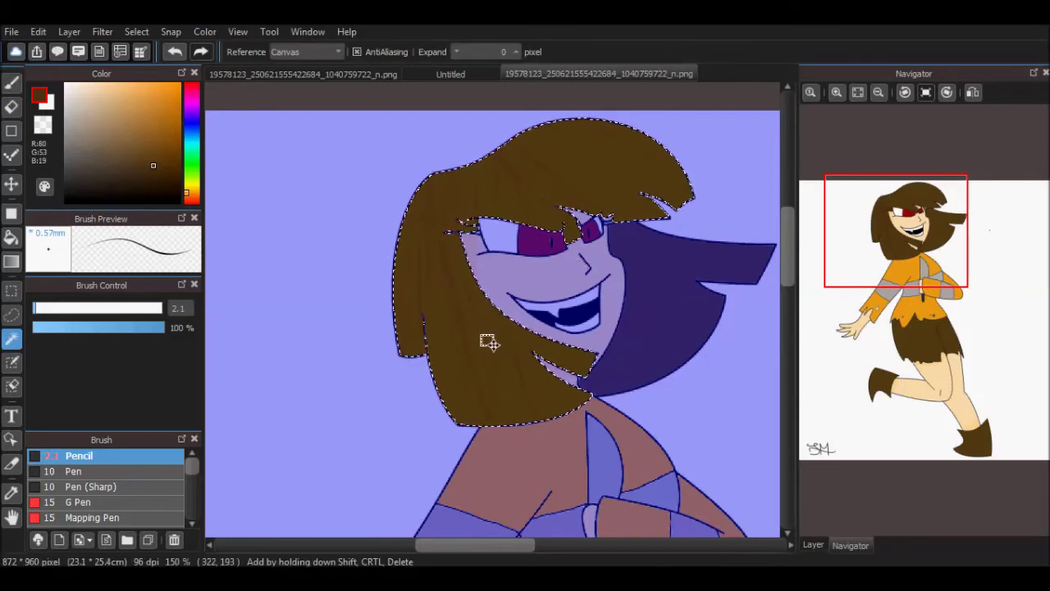
pyautogui.click(630, 319)
pyautogui.moveTo(897, 261); pyautogui.dragTo(908, 244)
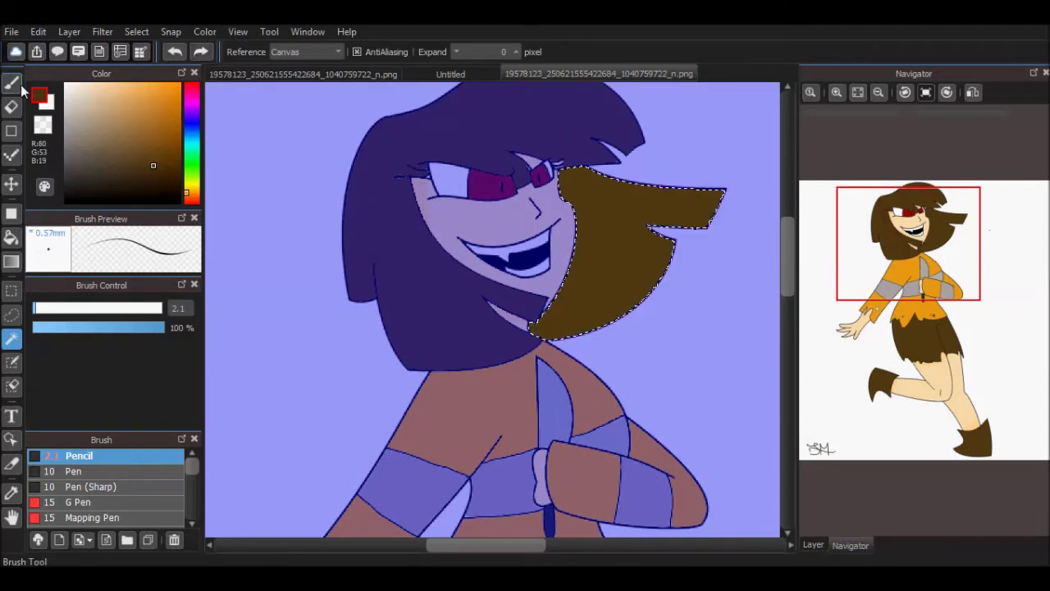
pyautogui.press('b')
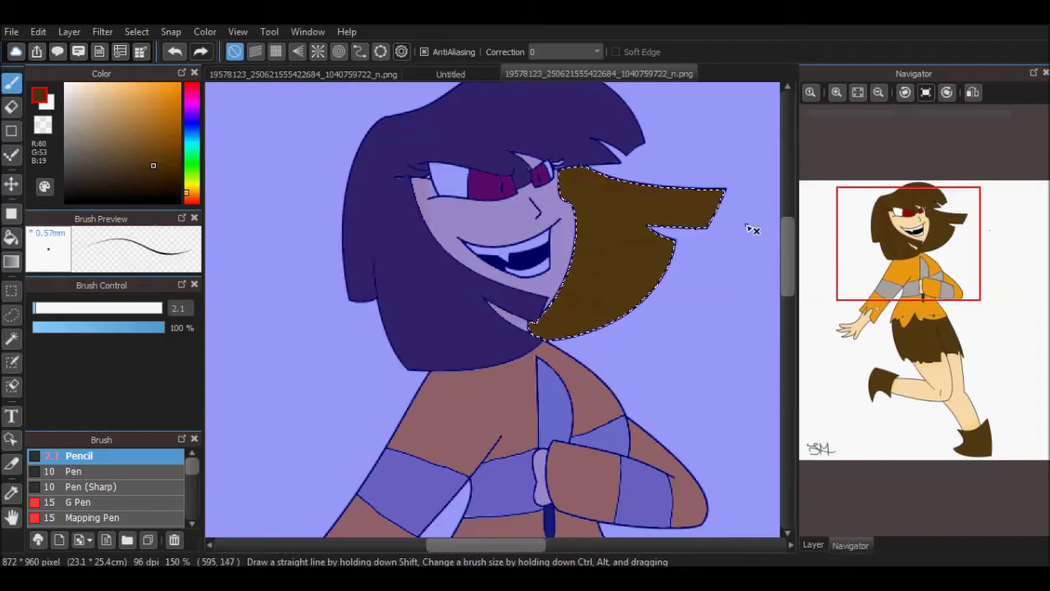
# Clear the Magic Wand selection around the windblown hair section
pyautogui.click(11, 337)
pyautogui.click(246, 321)
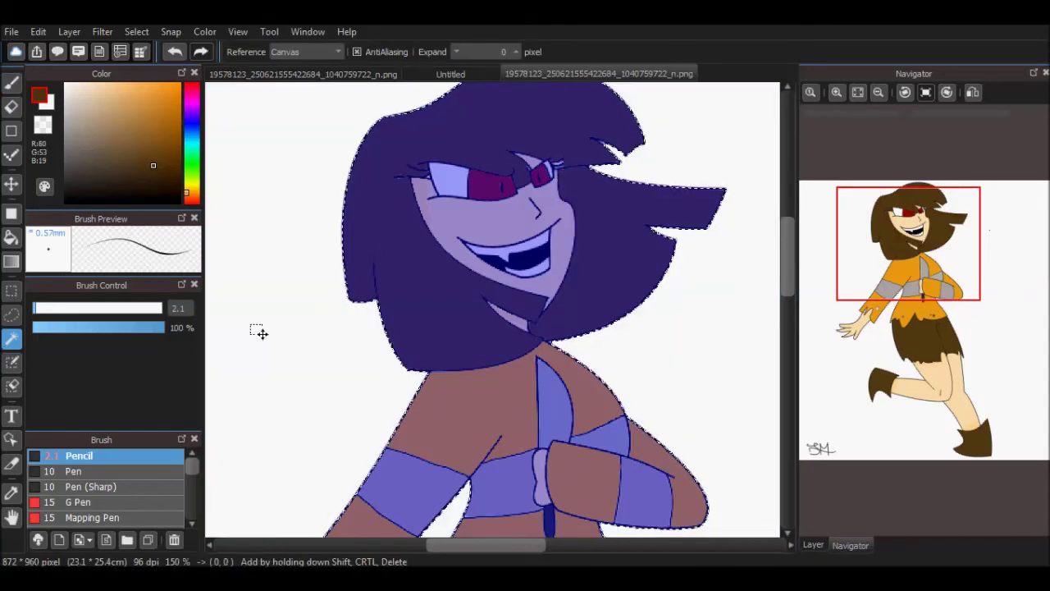
pyautogui.hotkey('ctrl', 'z')
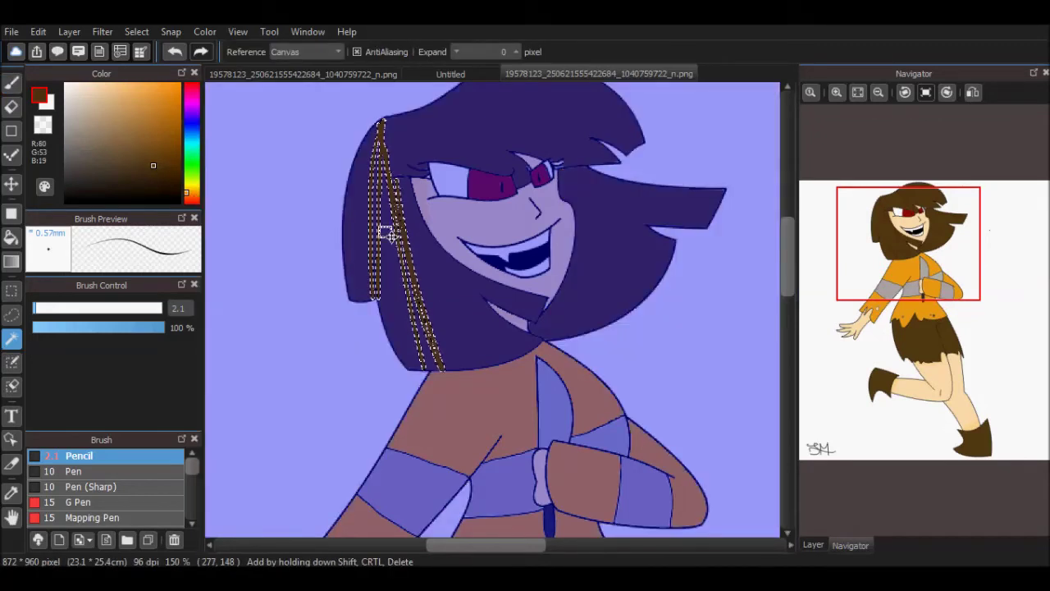
pyautogui.click(11, 106)
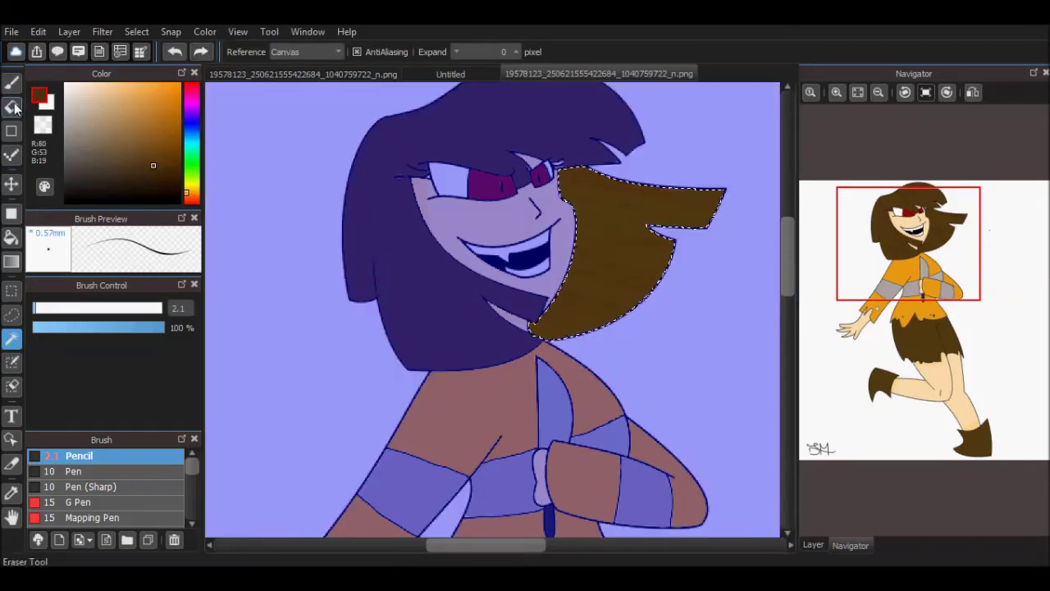
pyautogui.click(12, 314)
pyautogui.click(222, 332)
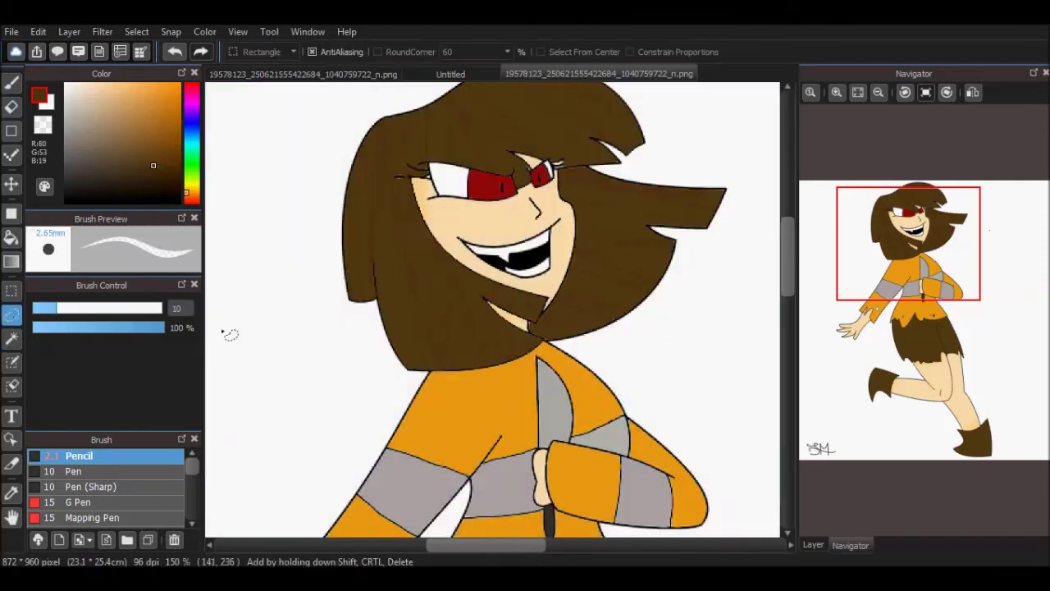
# Select the ragged brown skirt with the Magic Wand, outline shadow areas with the pencil, and fill them with the darker brown (RGB 80, 53, 19)
pyautogui.scroll(-5, 373, 273)
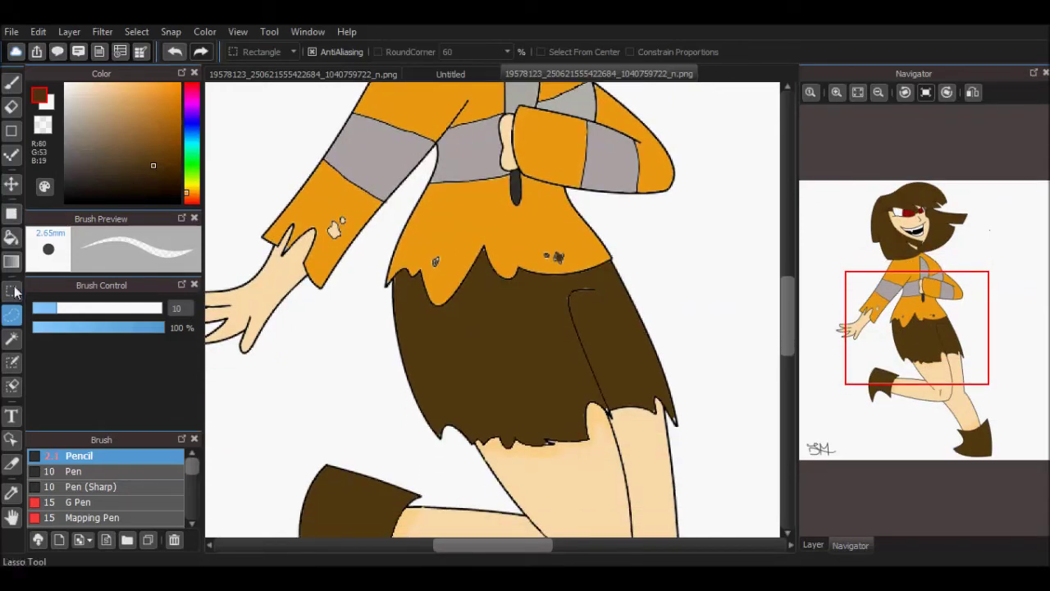
pyautogui.click(11, 337)
pyautogui.click(497, 399)
pyautogui.click(12, 82)
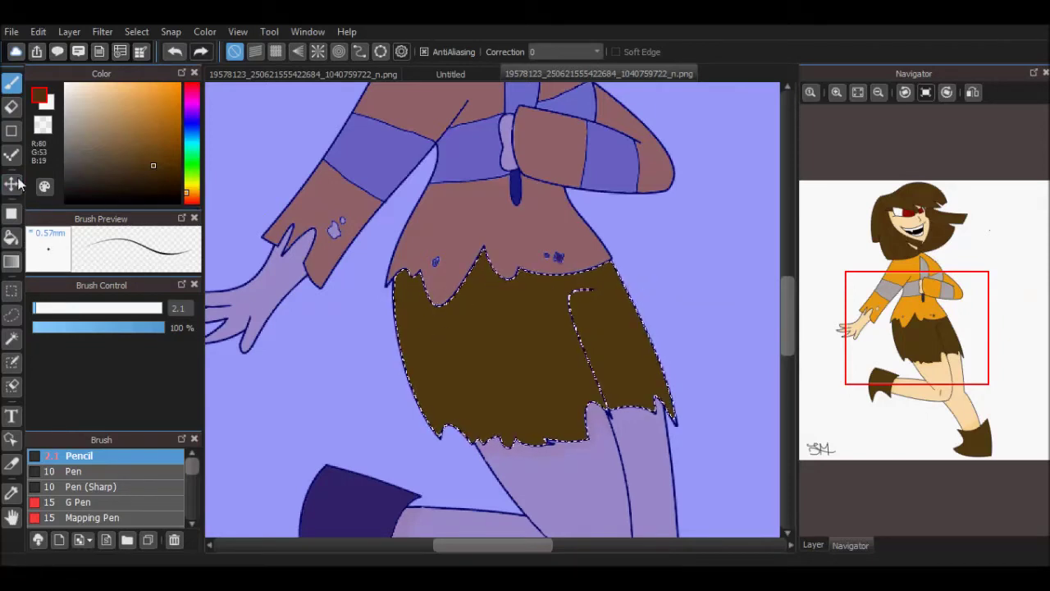
pyautogui.click(12, 237)
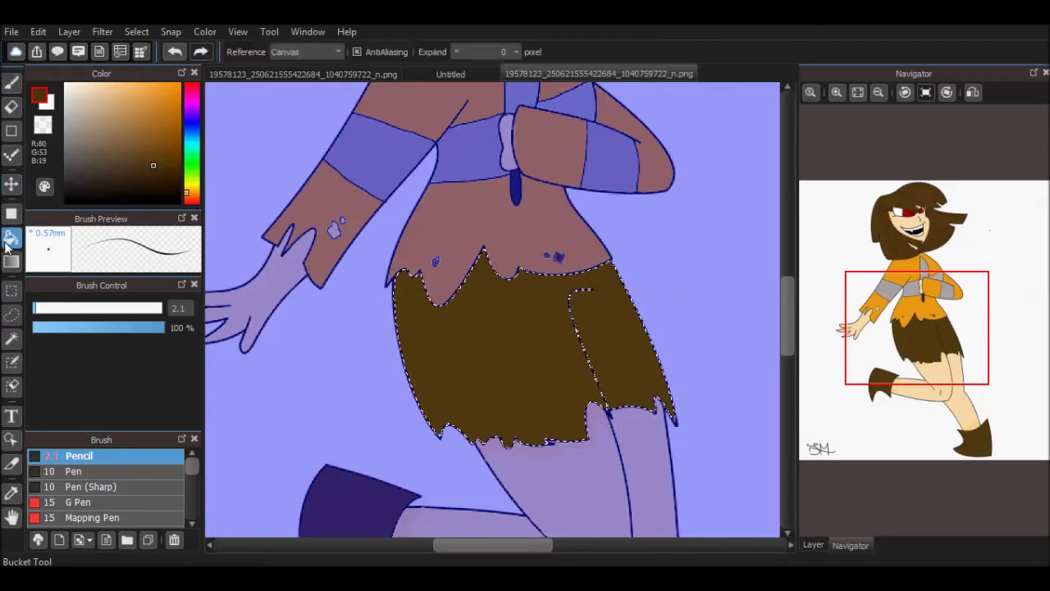
pyautogui.click(604, 271)
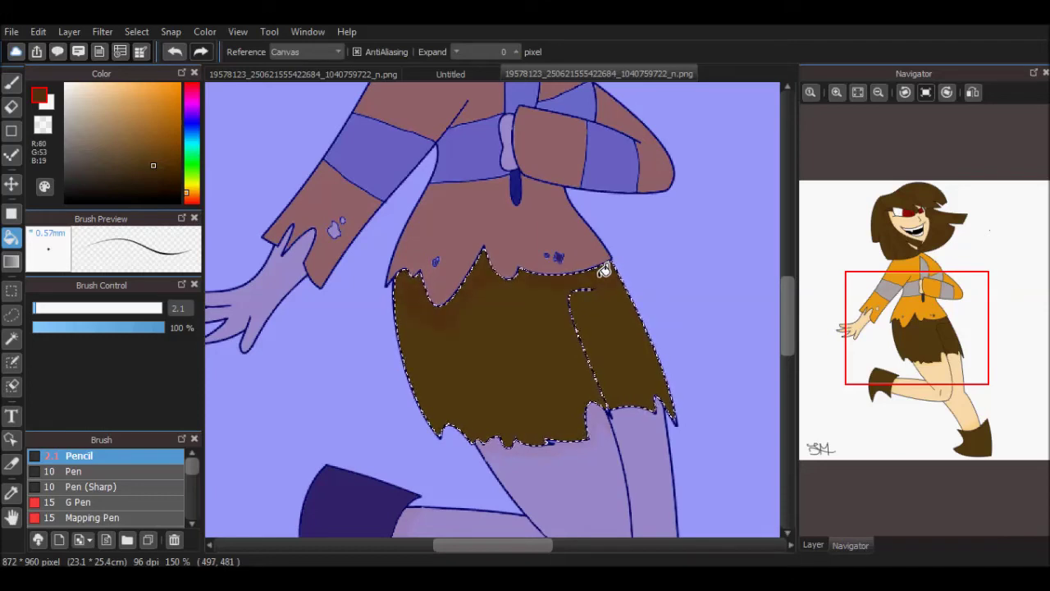
# Select the standing leg's boot with the Magic Wand and shade it with darker brown pencil lines and fill
pyautogui.click(11, 337)
pyautogui.click(593, 467)
pyautogui.moveTo(865, 412); pyautogui.dragTo(899, 489)
pyautogui.click(619, 438)
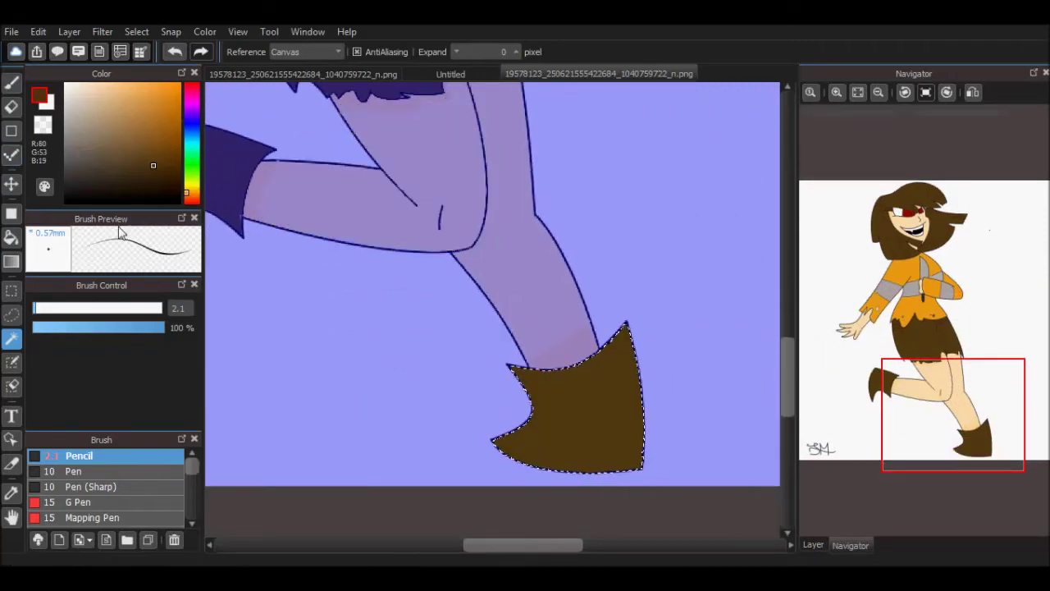
pyautogui.click(12, 82)
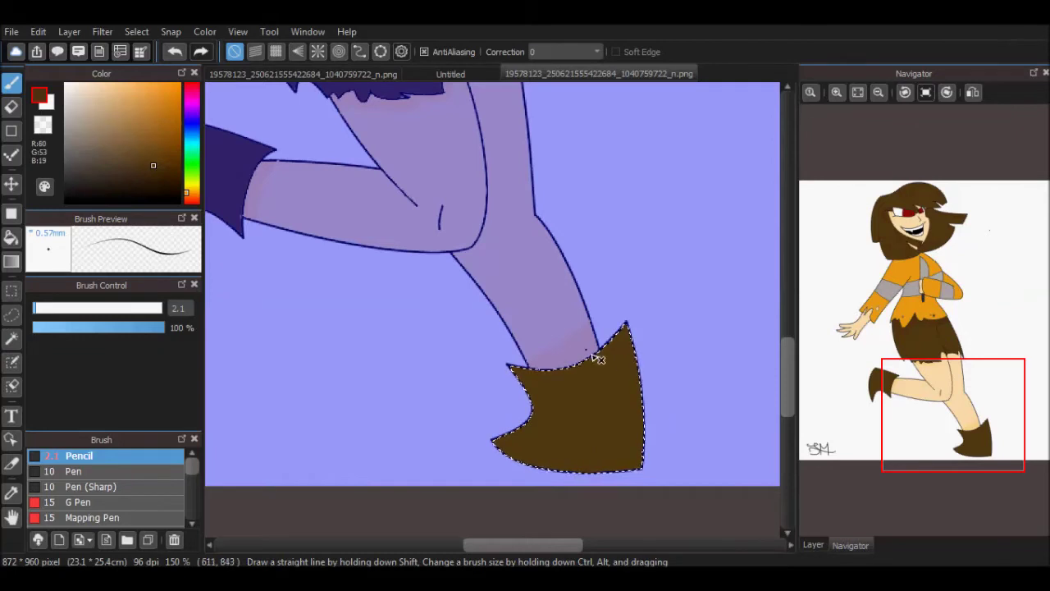
pyautogui.hotkey('ctrl', 'd')
pyautogui.hotkey('ctrl', 'z')
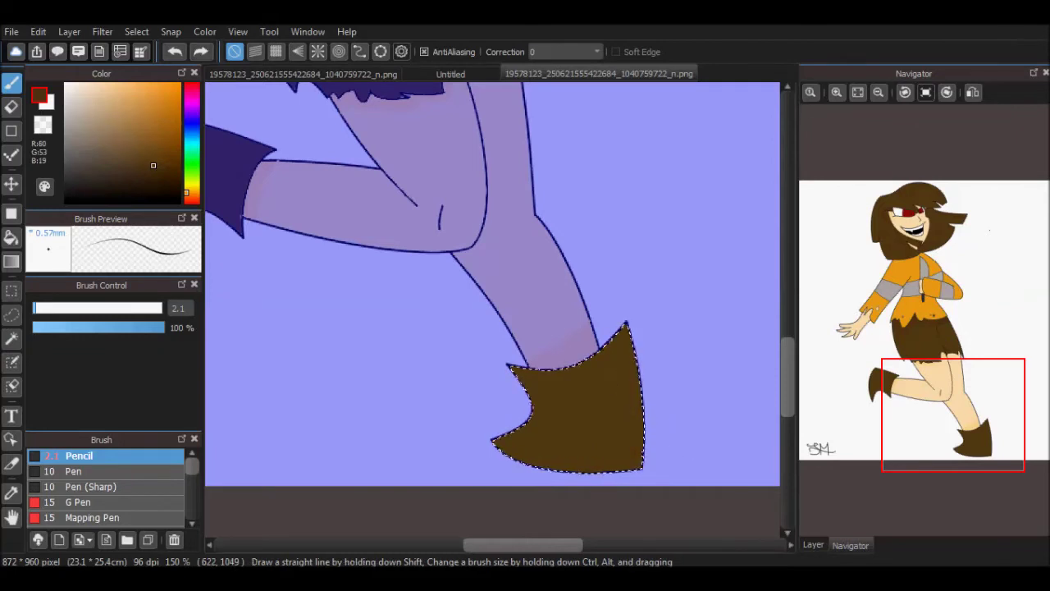
pyautogui.hotkey('ctrl', 'd')
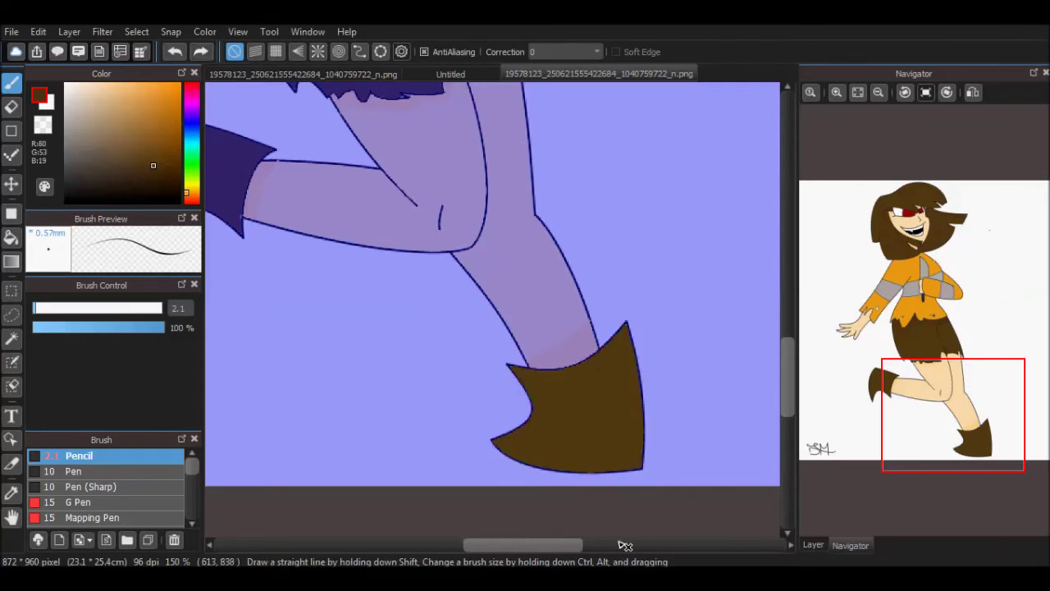
pyautogui.hotkey('ctrl', 'z')
pyautogui.hotkey('ctrl', 'd')
pyautogui.hotkey('ctrl', 'z')
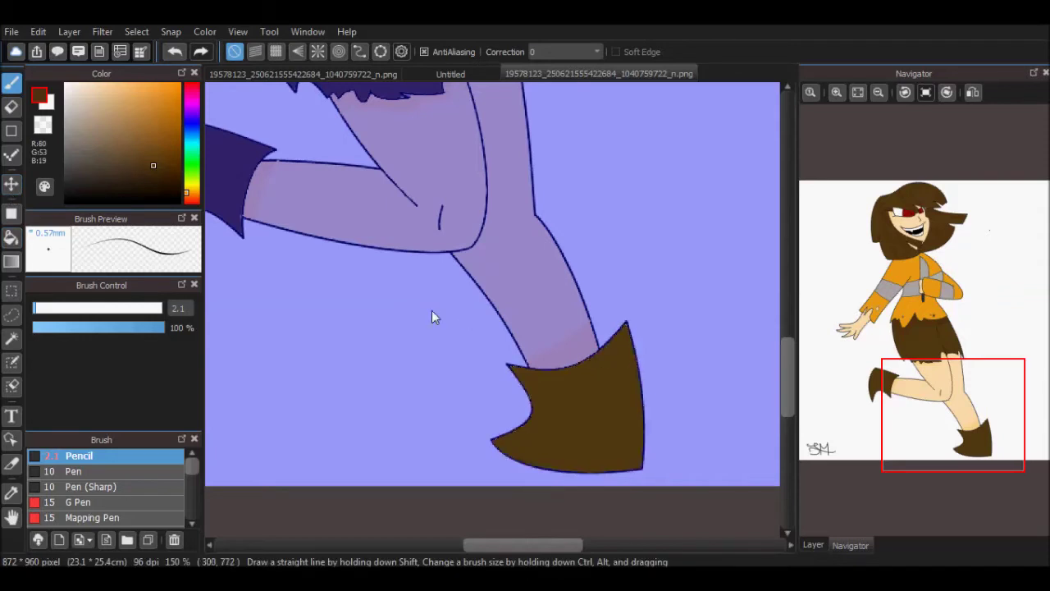
pyautogui.press('g')
# Select the raised leg's boot with the Magic Wand, draw a shadow boundary near its lower edge, and fill it with the darker brown
pyautogui.moveTo(969, 433); pyautogui.dragTo(907, 396)
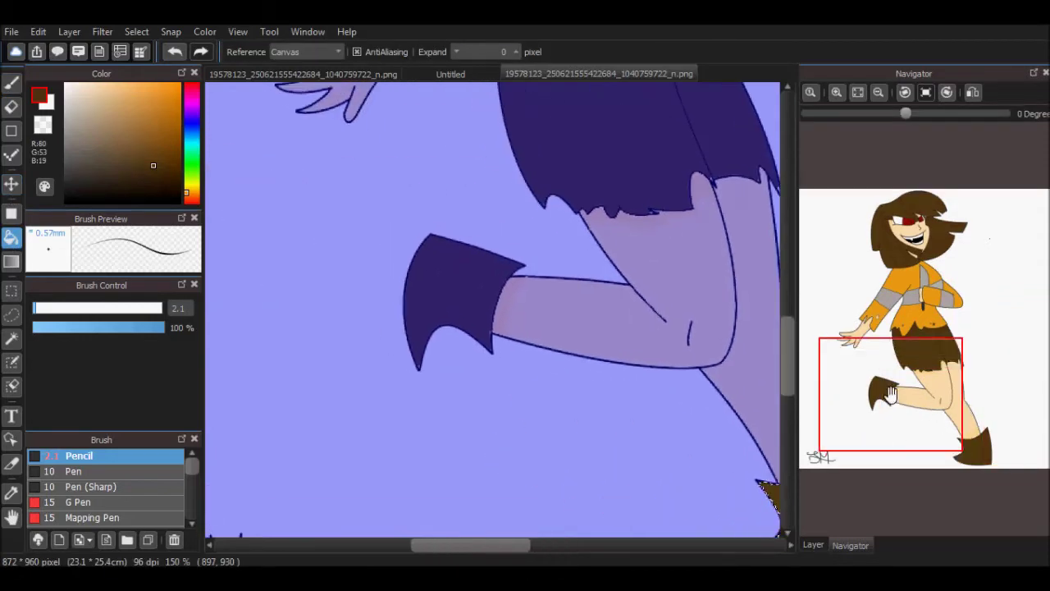
pyautogui.press('w')
pyautogui.press('b')
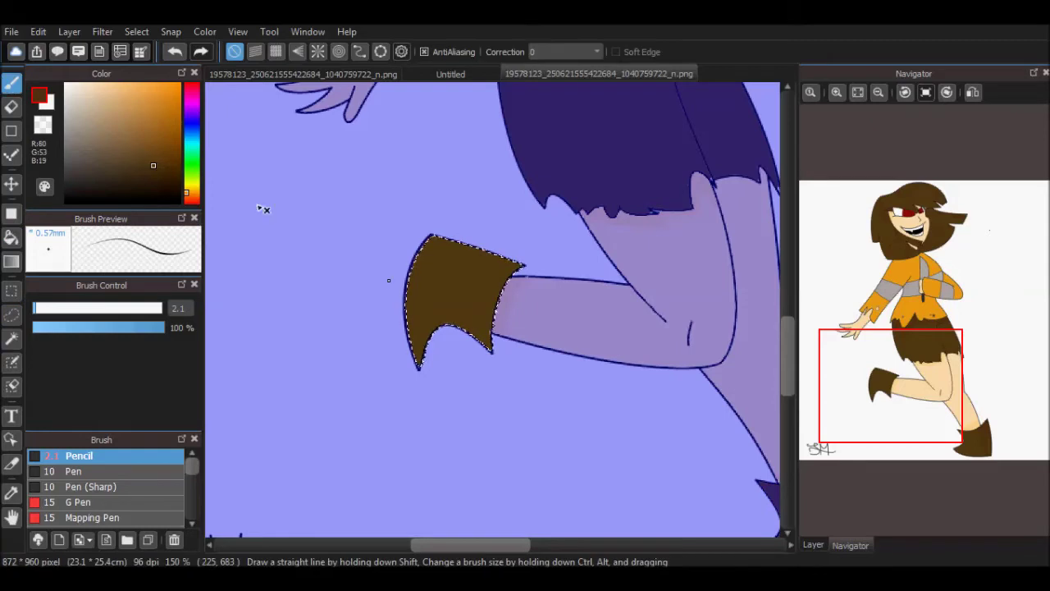
pyautogui.press('g')
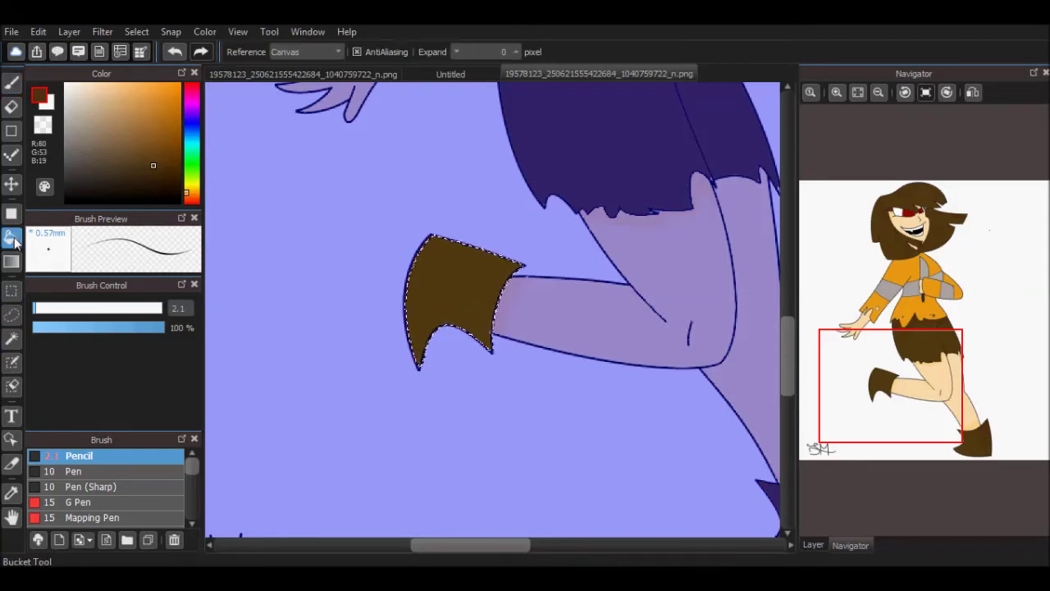
pyautogui.hotkey('ctrl', 'd')
pyautogui.click(425, 353)
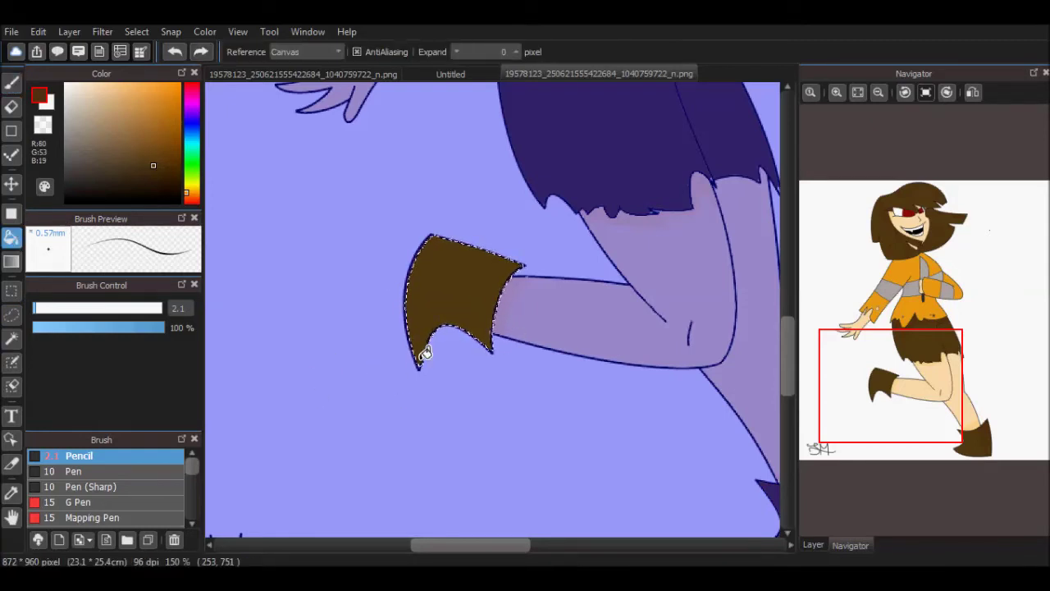
pyautogui.click(11, 83)
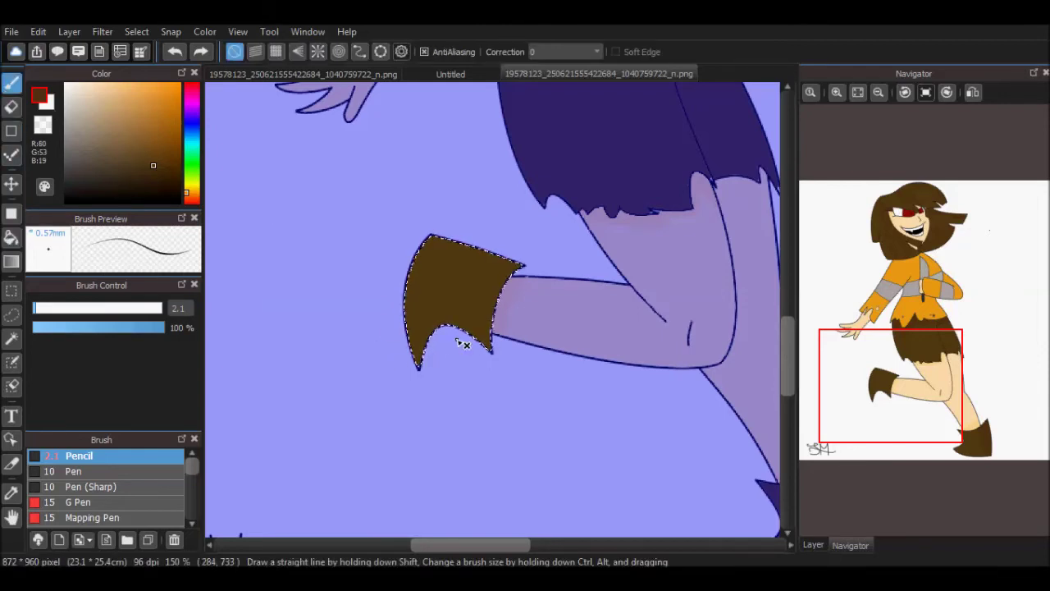
pyautogui.click(12, 238)
pyautogui.click(422, 346)
pyautogui.hotkey('ctrl', 'z')
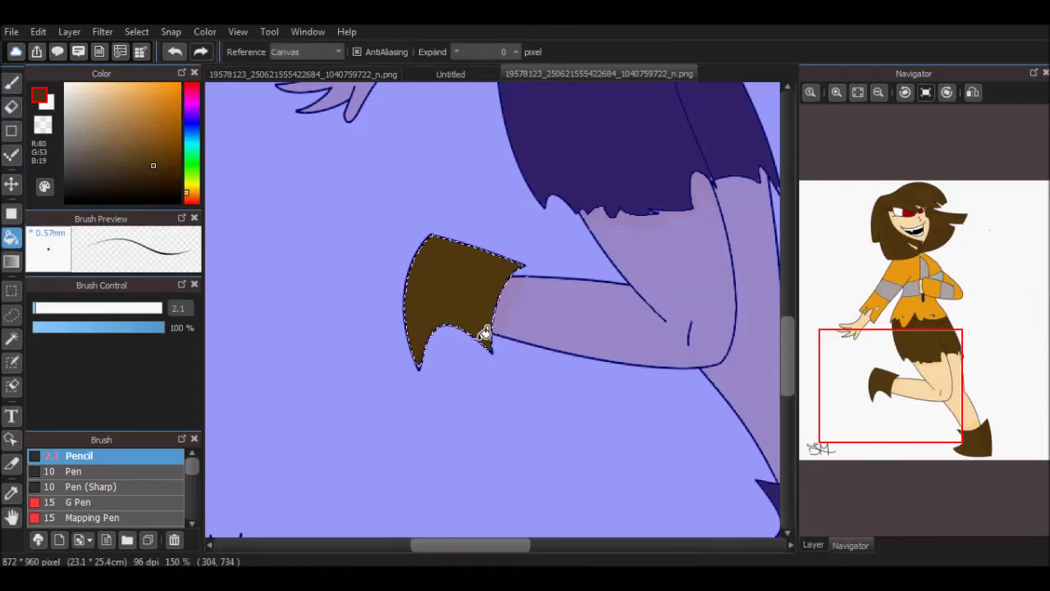
# Select the knife blade with the Magic Wand, outline a blood area along its curved edge, and fill it with red (RGB 169, 12, 12)
pyautogui.moveTo(916, 393); pyautogui.dragTo(916, 297)
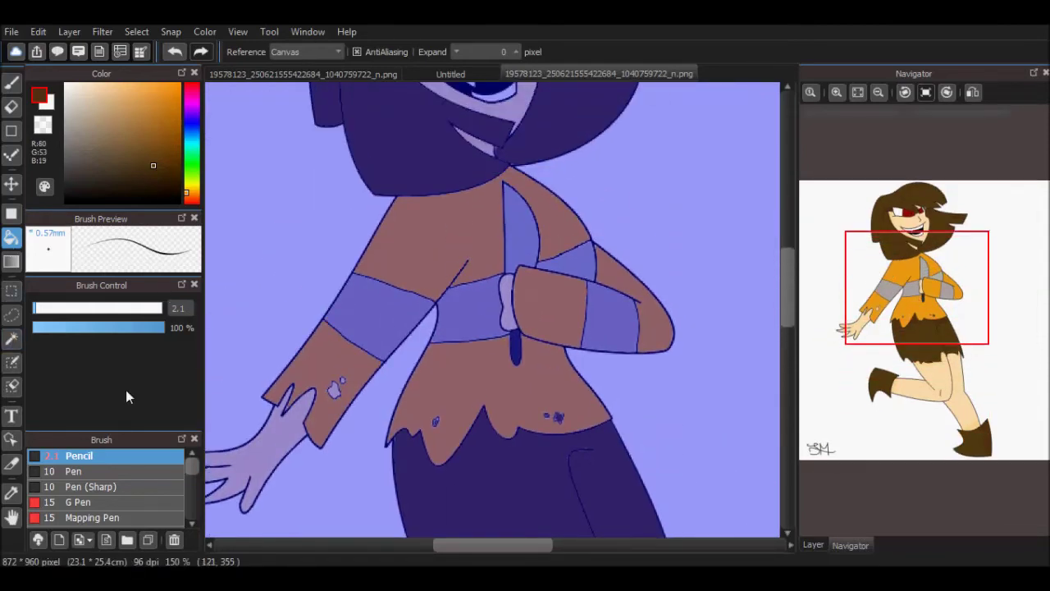
pyautogui.click(12, 344)
pyautogui.click(538, 243)
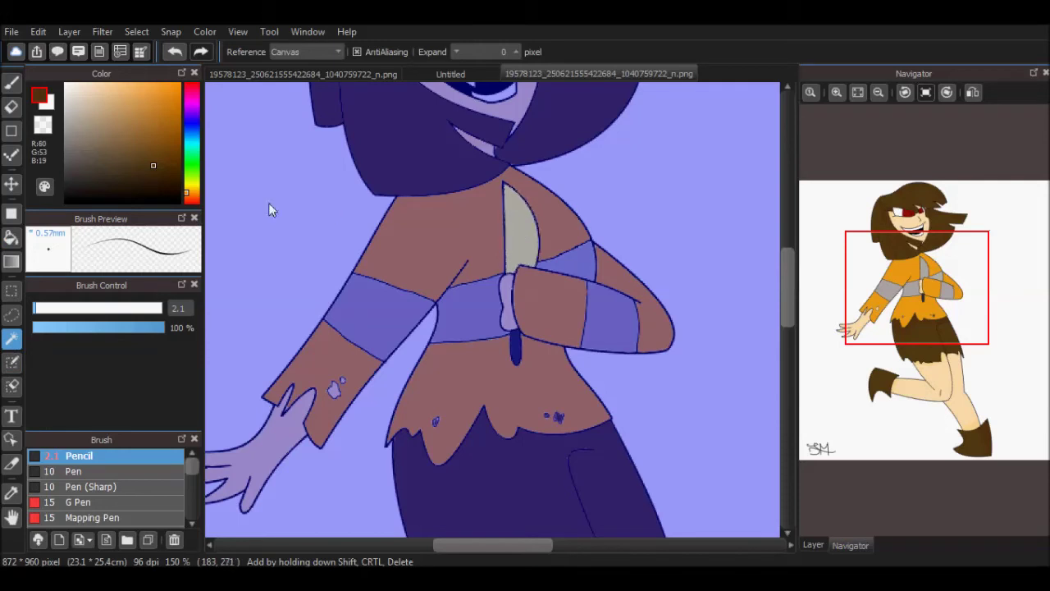
pyautogui.click(194, 85)
pyautogui.click(172, 122)
pyautogui.press('b')
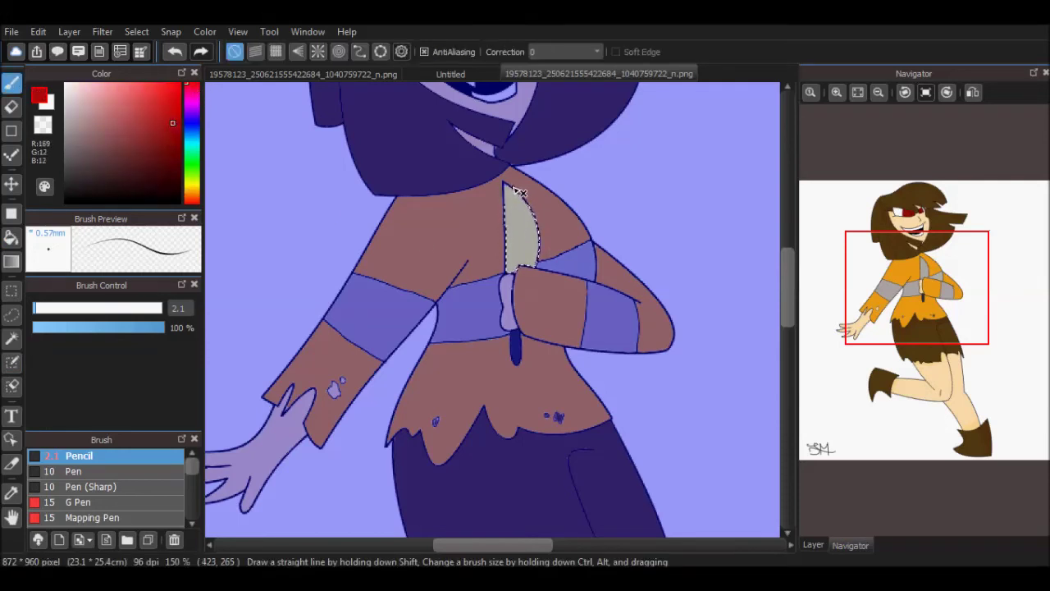
pyautogui.click(12, 236)
pyautogui.click(527, 235)
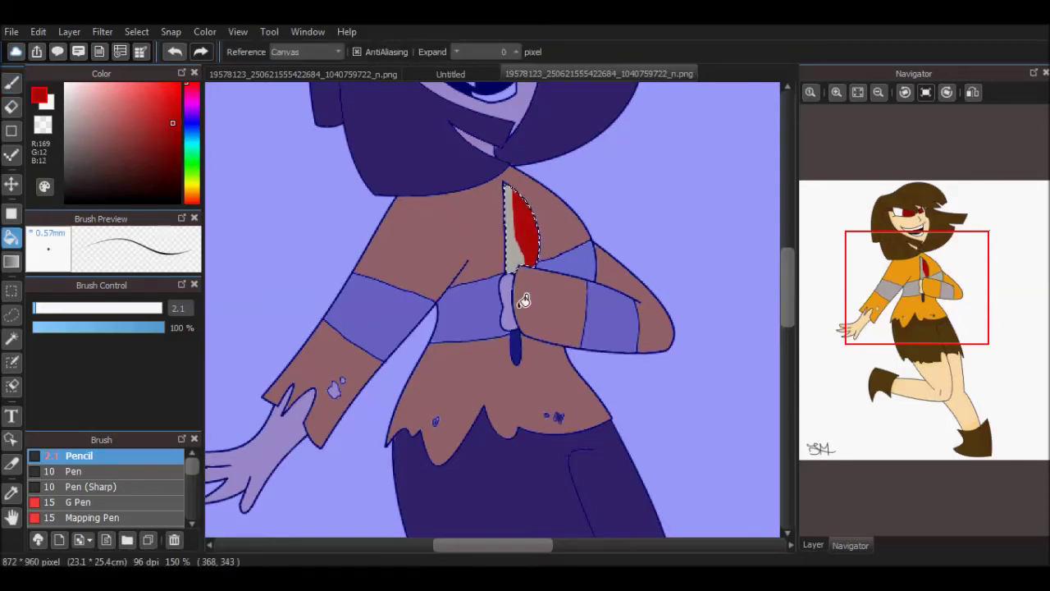
# Select the hand gripping the knife, outline and fill its upper part with red blood, and dot small red spots below
pyautogui.click(12, 337)
pyautogui.click(507, 288)
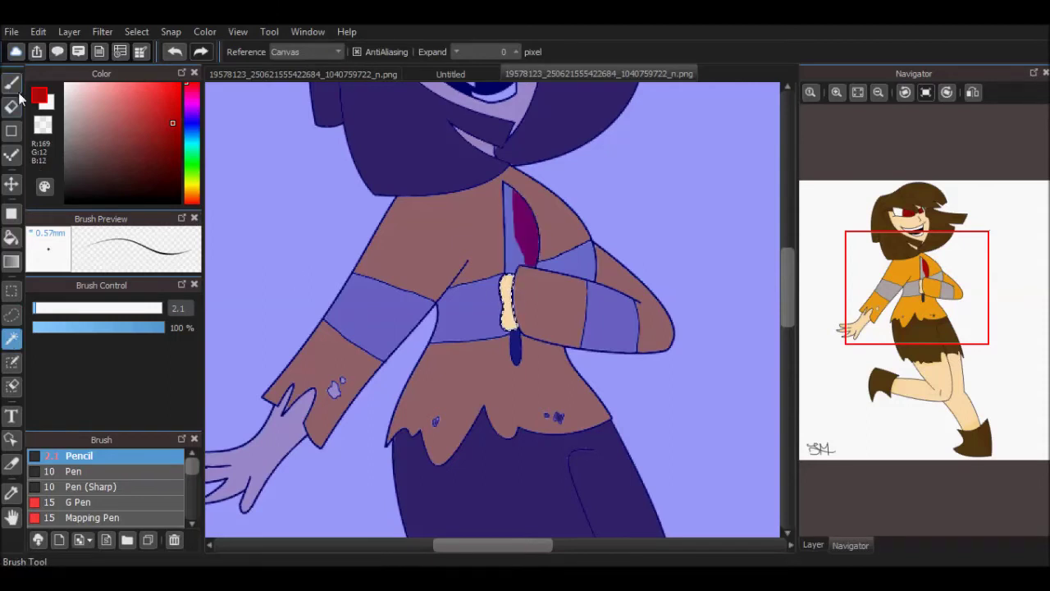
pyautogui.click(12, 82)
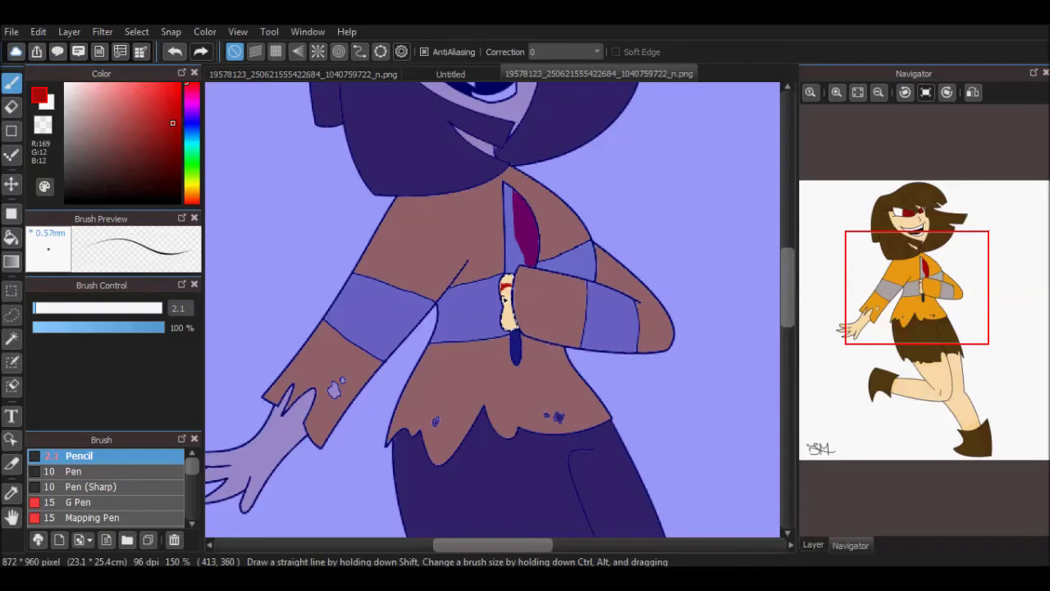
pyautogui.click(11, 242)
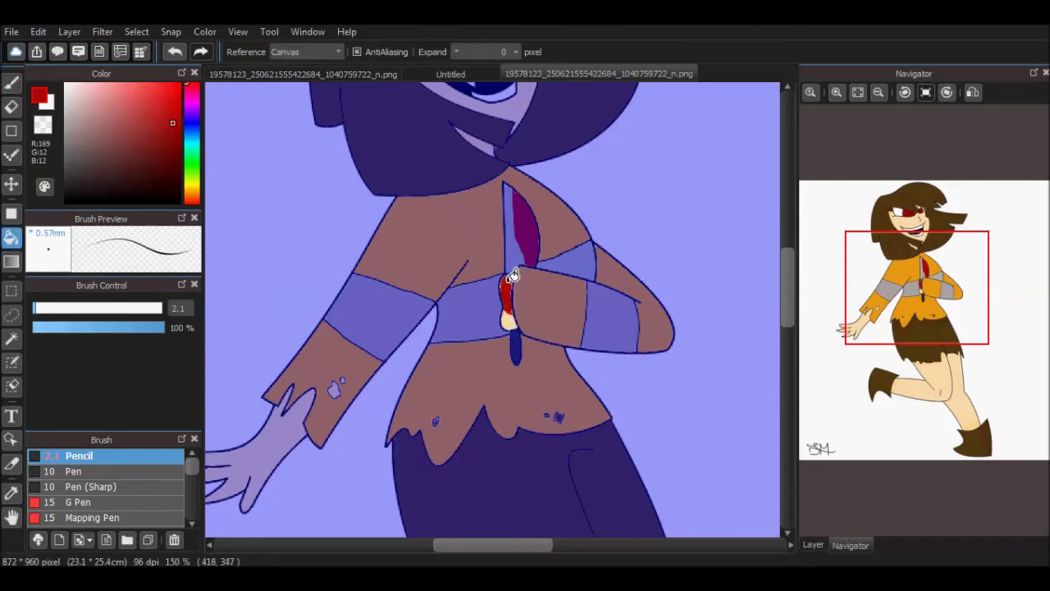
pyautogui.click(11, 82)
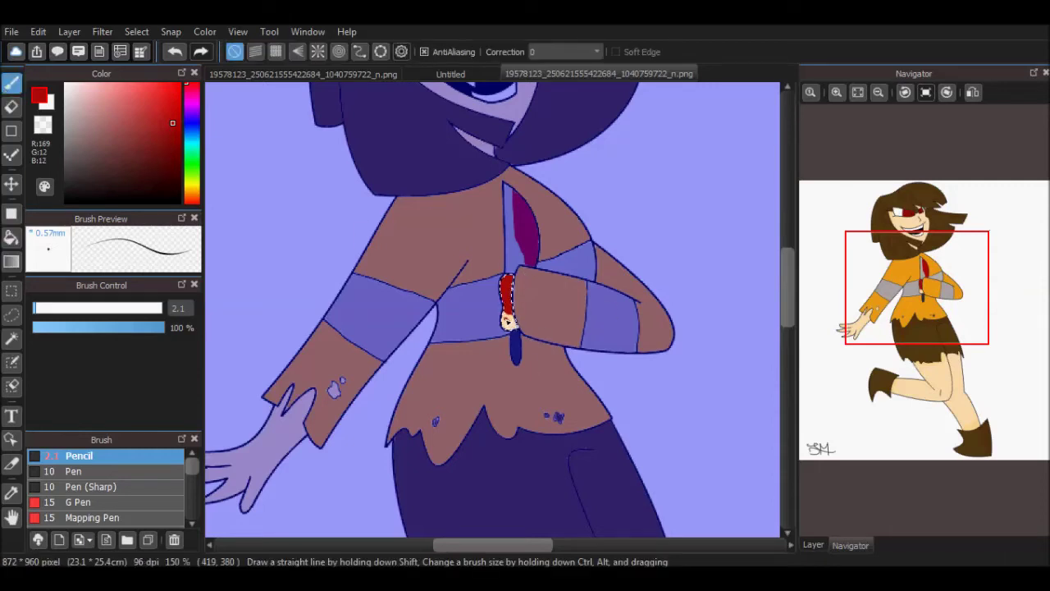
# Select the orange cuff beside the knife hand, draw a jagged blood edge across it, and fill the side nearest the hand with red
pyautogui.click(12, 337)
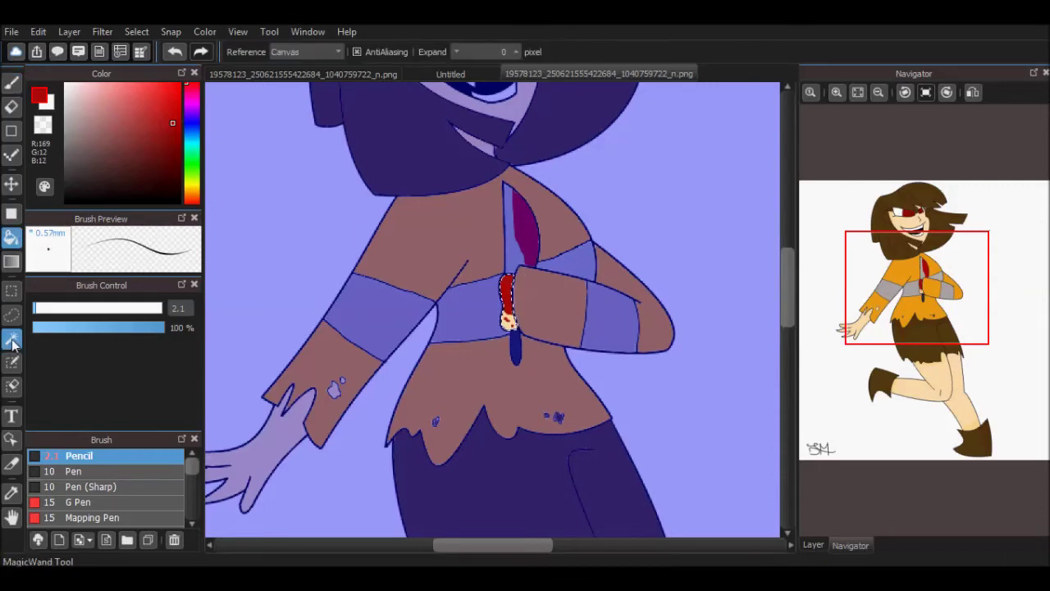
pyautogui.click(555, 313)
pyautogui.press('b')
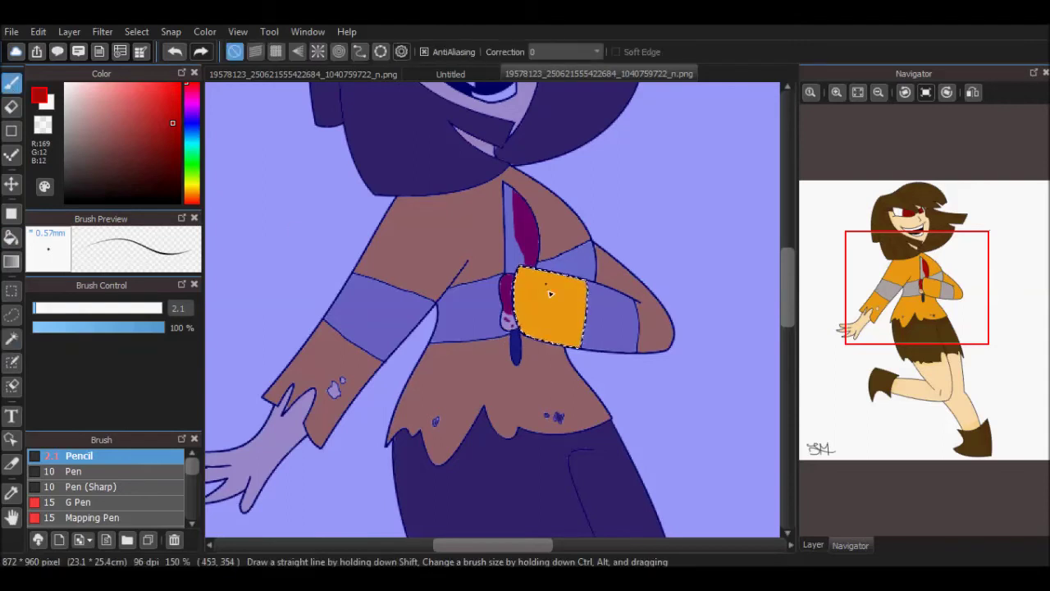
pyautogui.press('g')
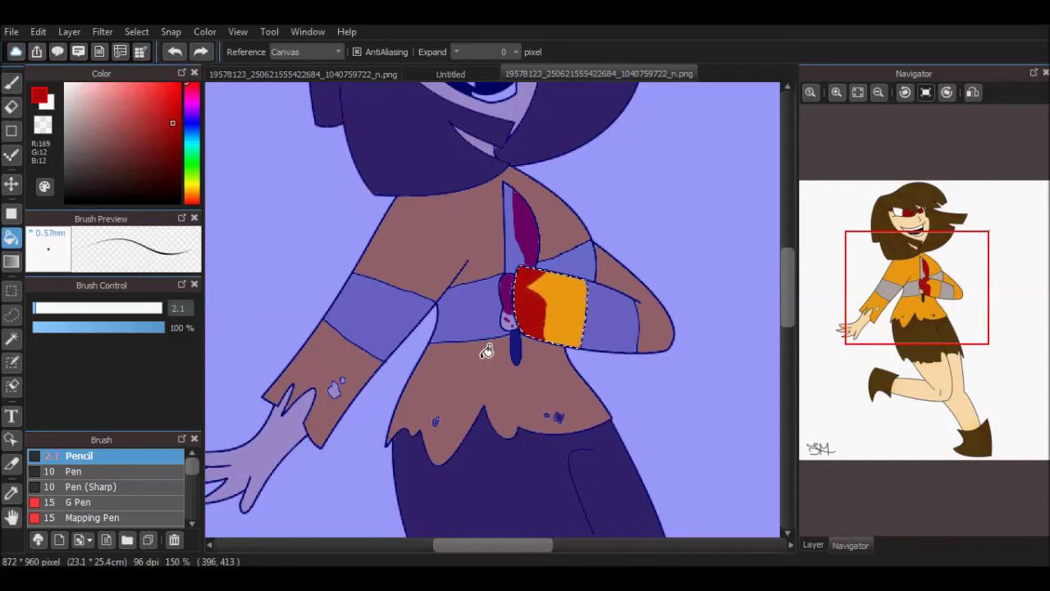
# Paint red blood spots on the orange cuff, undoing the first strokes and enlarging the pencil to 3.8
pyautogui.press('b')
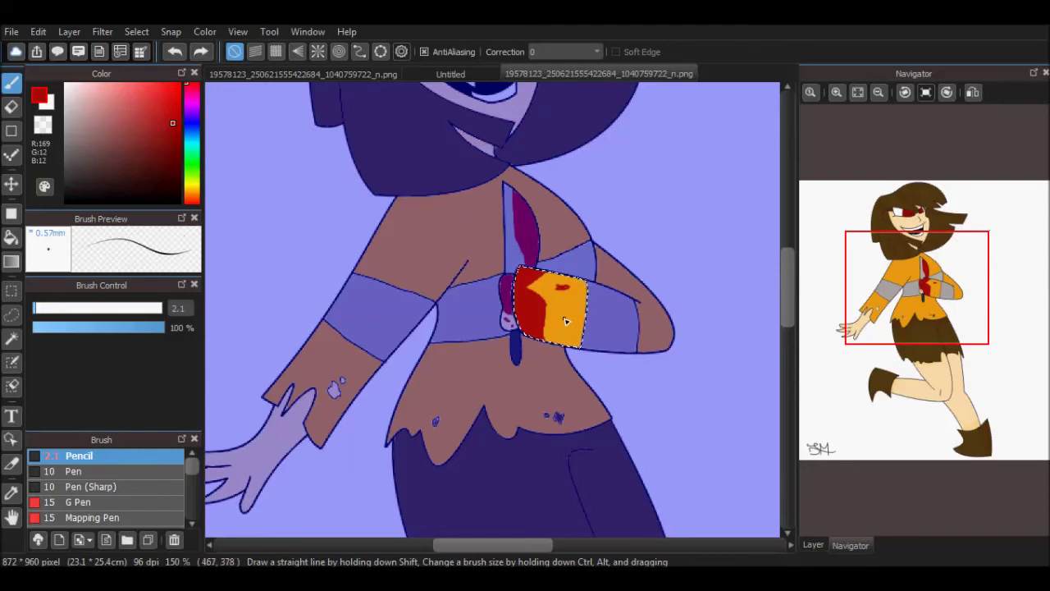
pyautogui.hotkey('ctrl', 'z')
pyautogui.hotkey('ctrl', 'z')
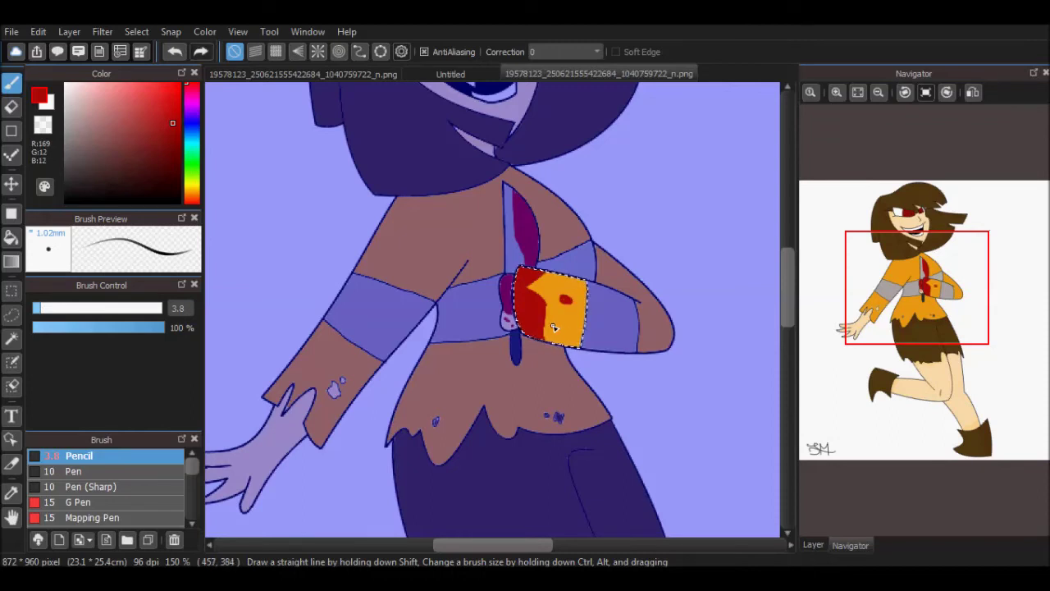
# Select the outstretched free hand with the Magic Wand, outline blood edges across its fingers, and fill the fingertips with red
pyautogui.click(12, 338)
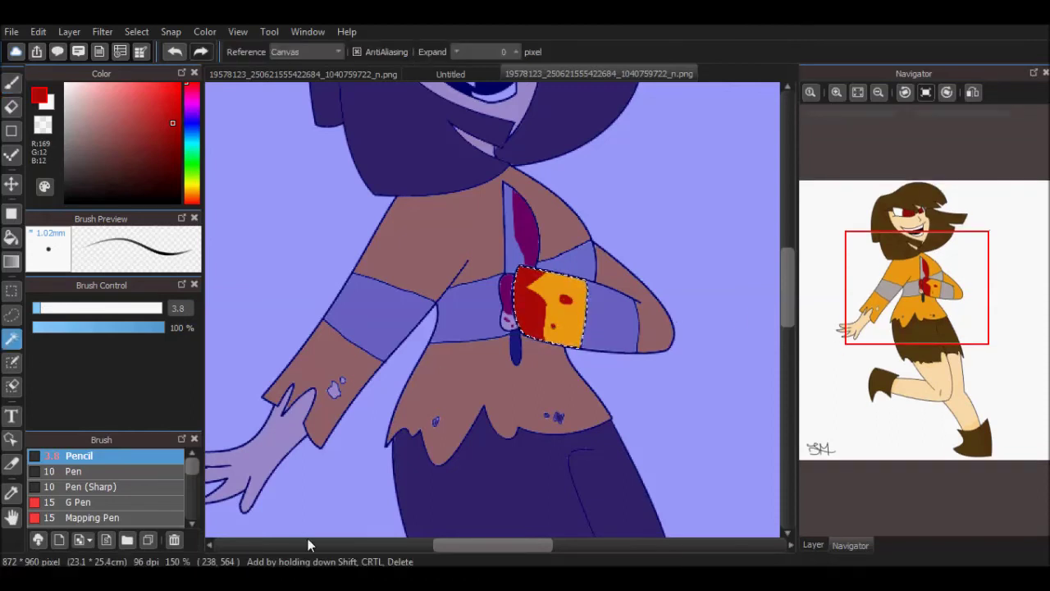
pyautogui.click(254, 457)
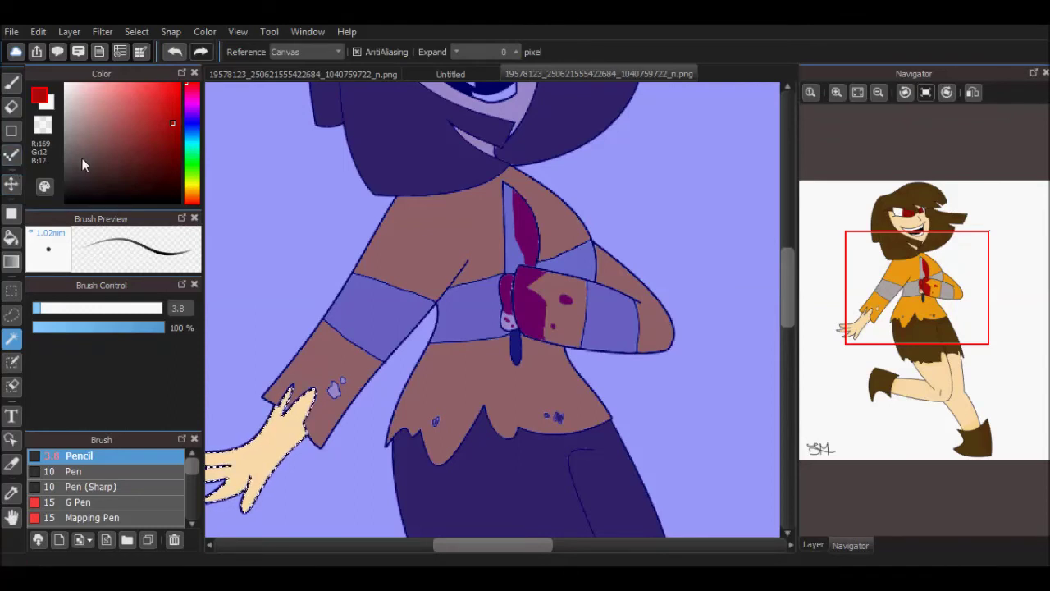
pyautogui.click(12, 82)
pyautogui.moveTo(918, 297); pyautogui.dragTo(881, 328)
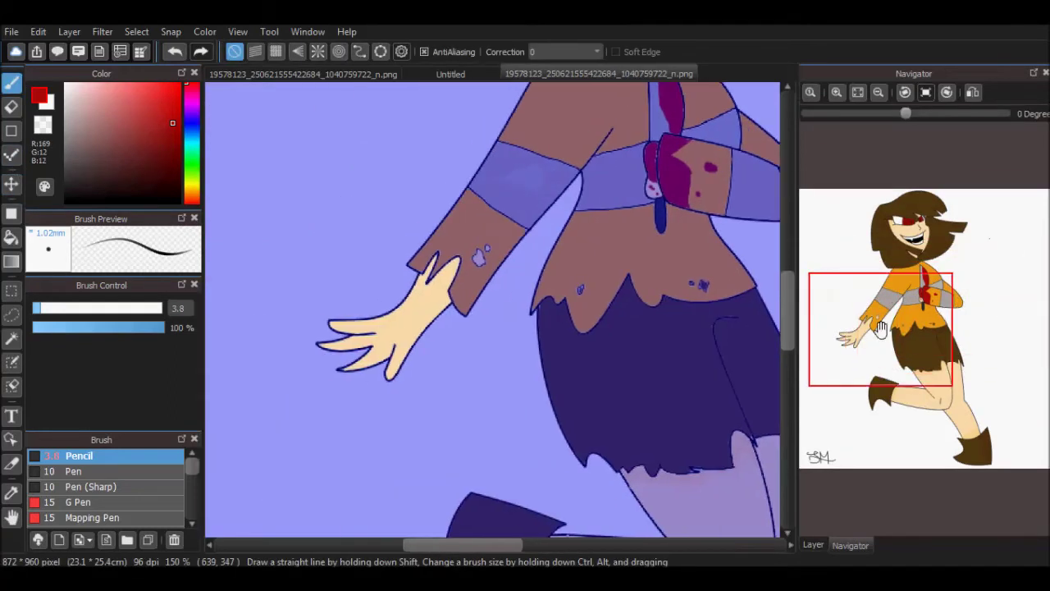
pyautogui.moveTo(348, 324); pyautogui.dragTo(350, 332)
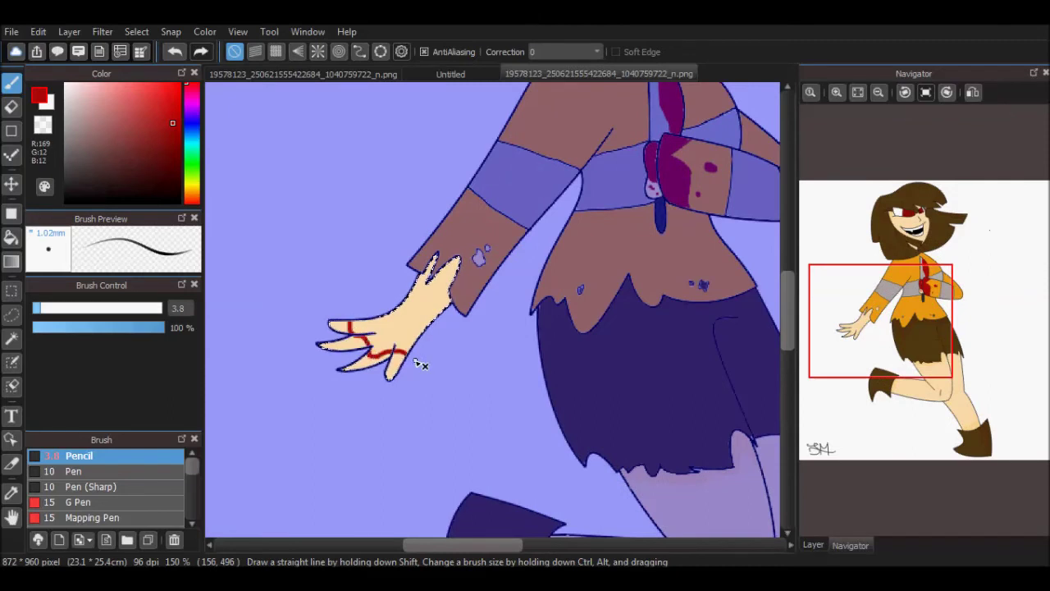
pyautogui.click(12, 237)
pyautogui.click(359, 334)
pyautogui.click(348, 322)
pyautogui.click(364, 361)
pyautogui.click(395, 367)
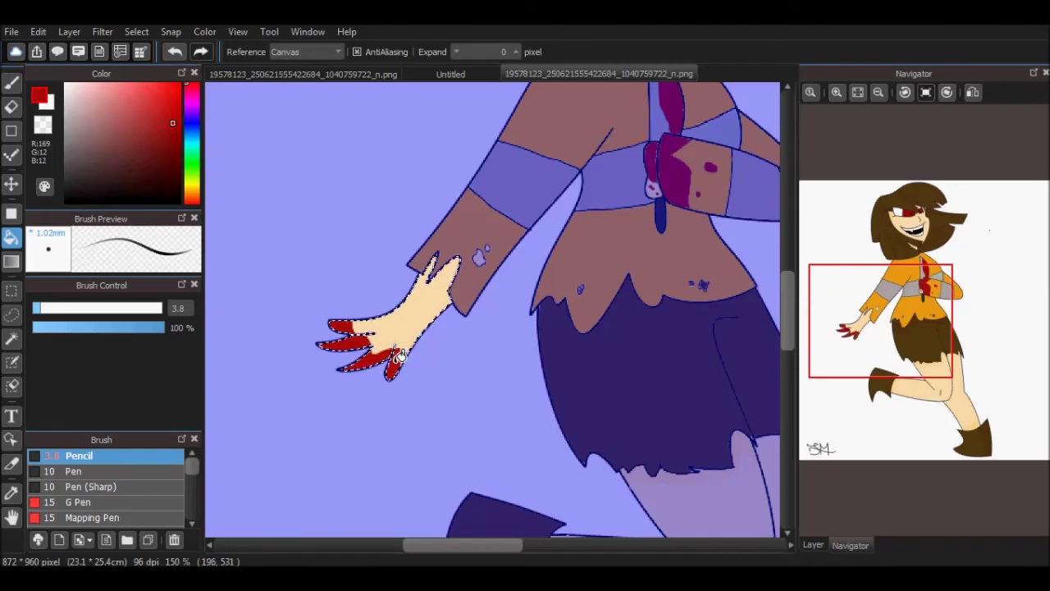
# Dot small red blood spots on the free hand above its bloodied fingers
pyautogui.click(11, 83)
pyautogui.click(383, 319)
pyautogui.click(405, 341)
pyautogui.click(380, 338)
# Select the torn orange cuff above the free hand, outline blood along its lower edge, and fill it with red (RGB 169, 23, 23)
pyautogui.moveTo(895, 347)
pyautogui.mouseDown()
pyautogui.moveTo(898, 356)
pyautogui.moveTo(895, 337)
pyautogui.mouseUp()
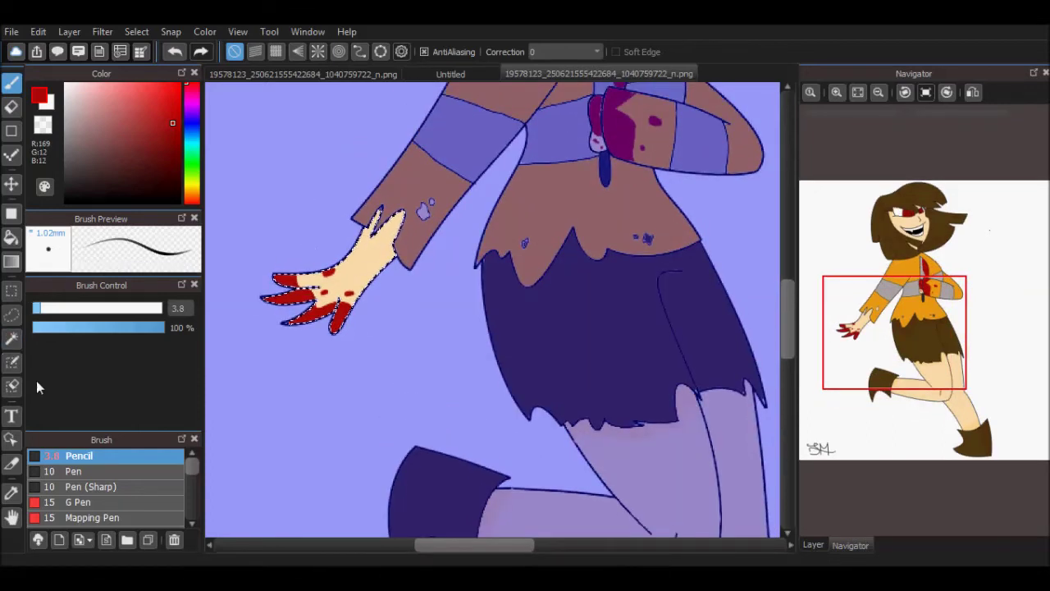
pyautogui.click(12, 337)
pyautogui.click(414, 189)
pyautogui.click(12, 83)
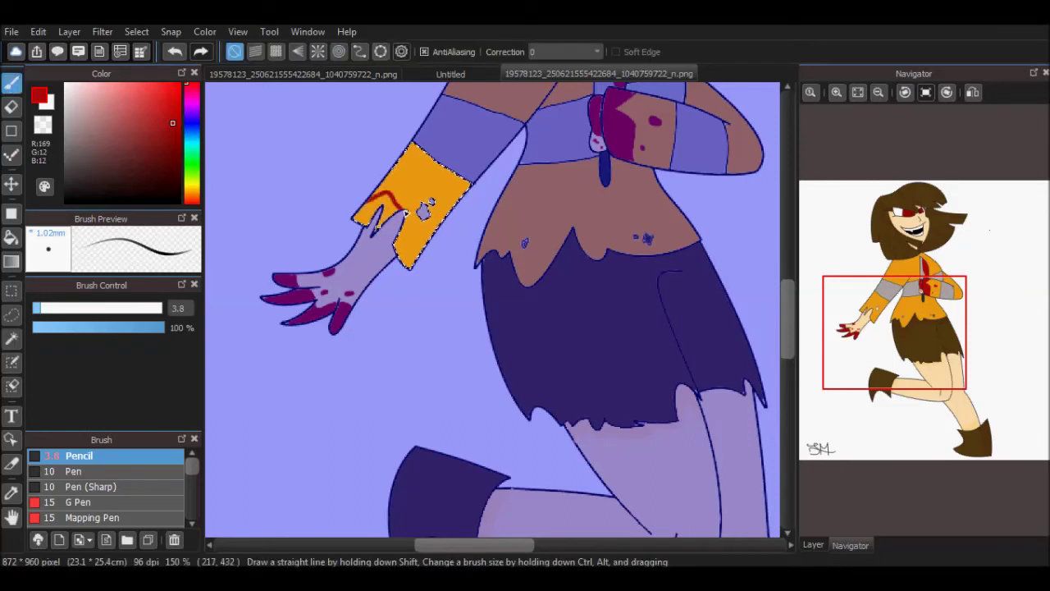
pyautogui.click(11, 237)
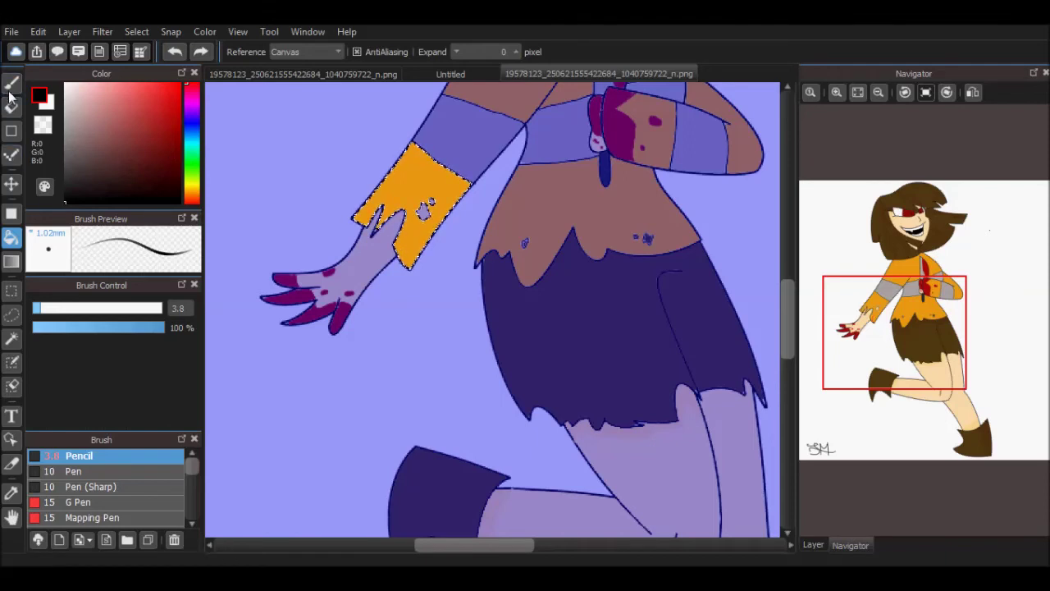
pyautogui.click(165, 136)
pyautogui.press('b')
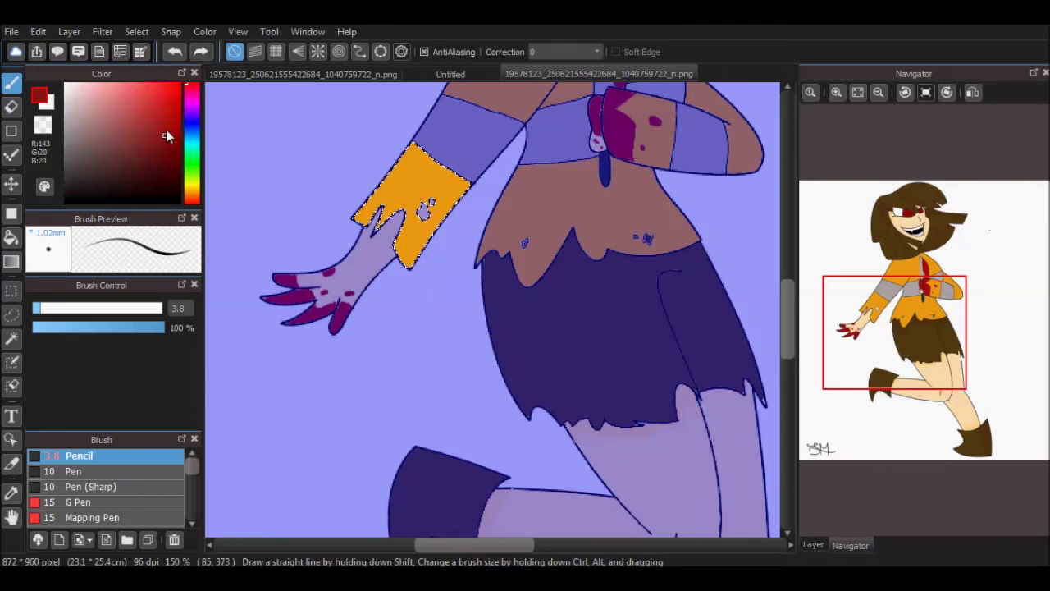
pyautogui.moveTo(407, 230); pyautogui.dragTo(411, 256)
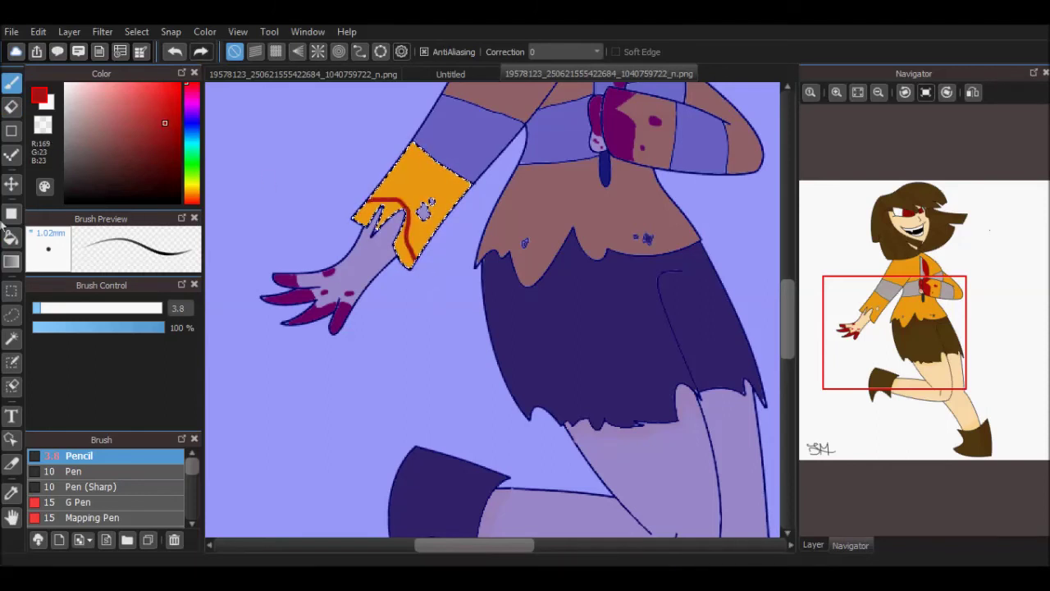
pyautogui.click(11, 240)
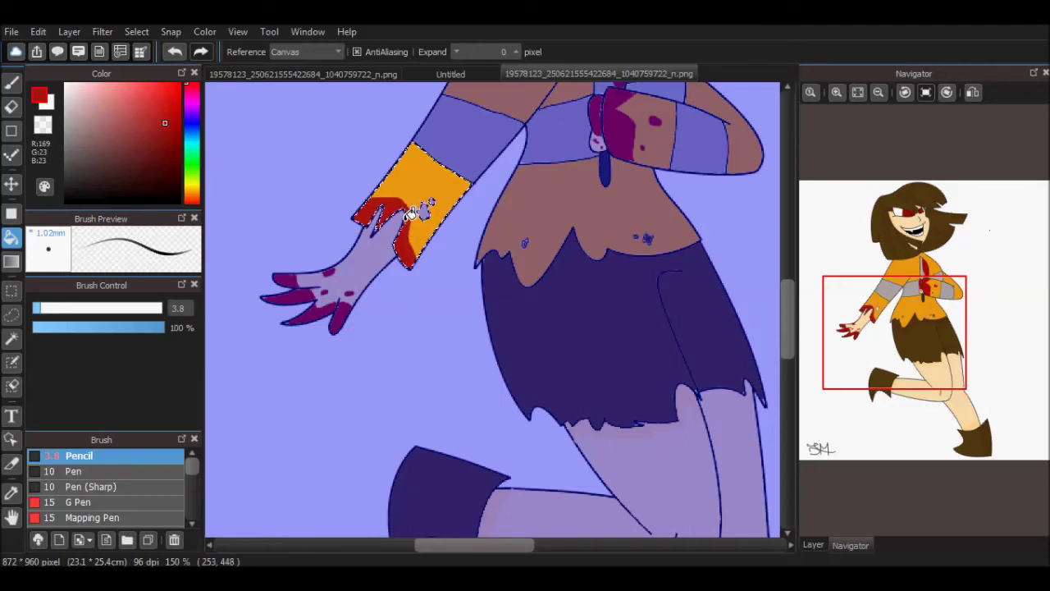
pyautogui.click(410, 215)
# Paint red blood spots on the orange cuff above the free hand and clear the selection
pyautogui.press('b')
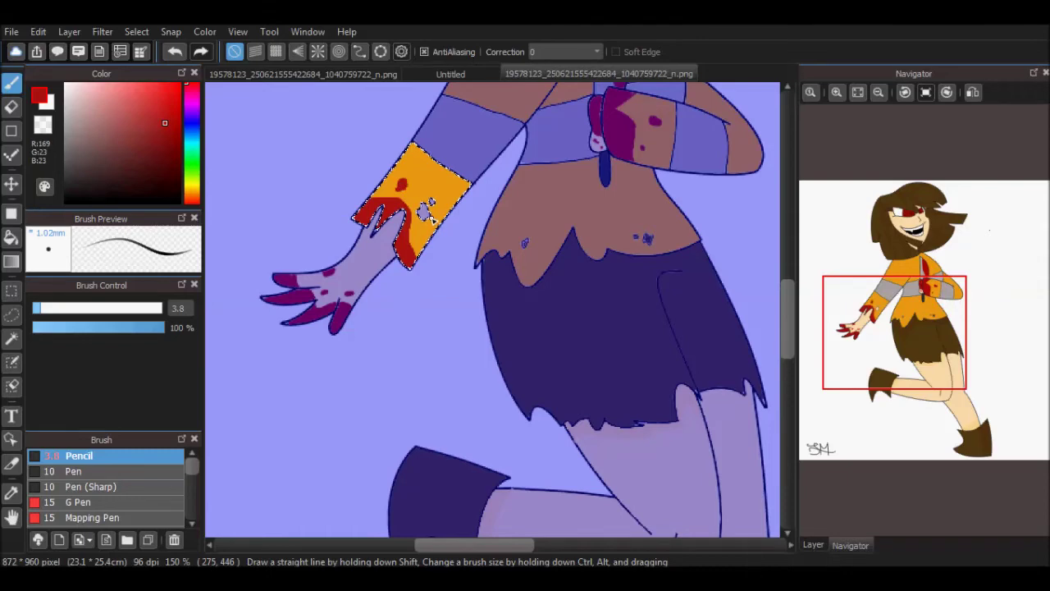
pyautogui.moveTo(938, 351); pyautogui.dragTo(918, 256)
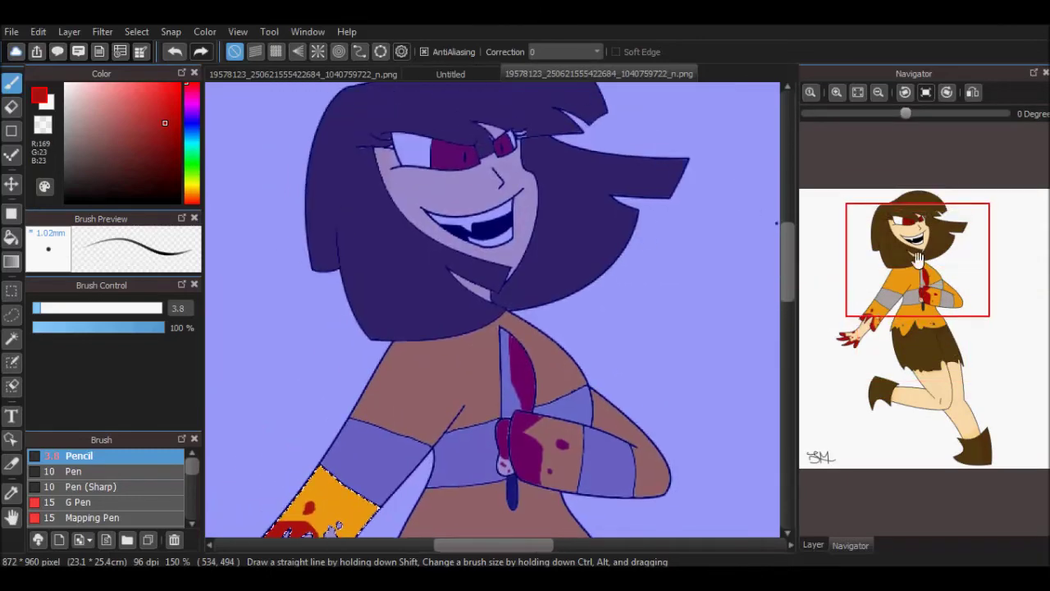
pyautogui.click(11, 314)
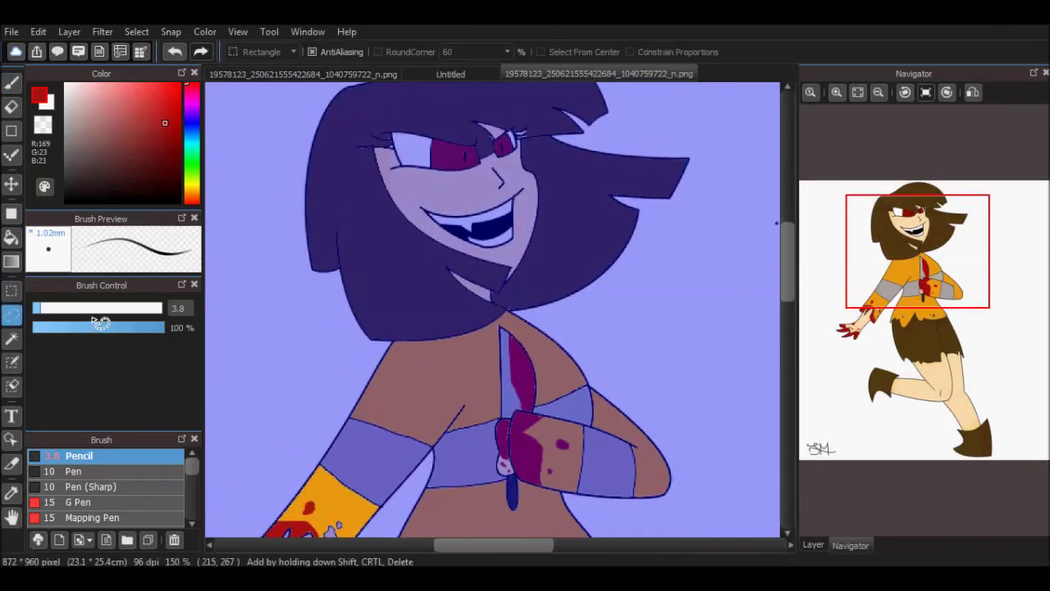
pyautogui.click(294, 344)
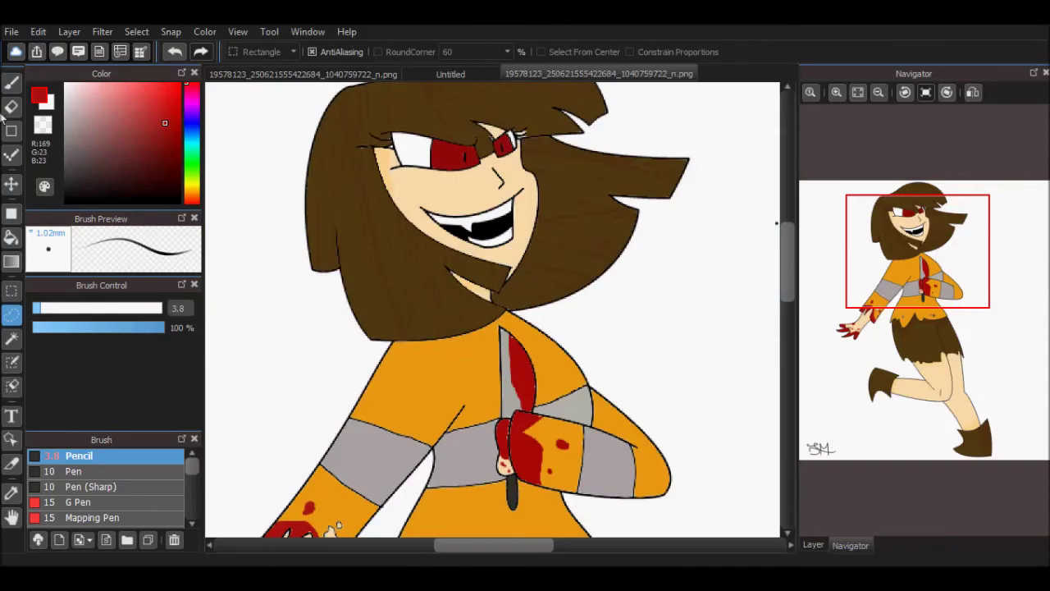
# Sample the darker skin shade (#fcd58f) beside the hair on the face as the drawing colour
pyautogui.click(837, 91)
pyautogui.click(837, 92)
pyautogui.click(837, 92)
pyautogui.moveTo(918, 259); pyautogui.dragTo(892, 223)
pyautogui.click(878, 95)
pyautogui.click(879, 98)
pyautogui.click(879, 94)
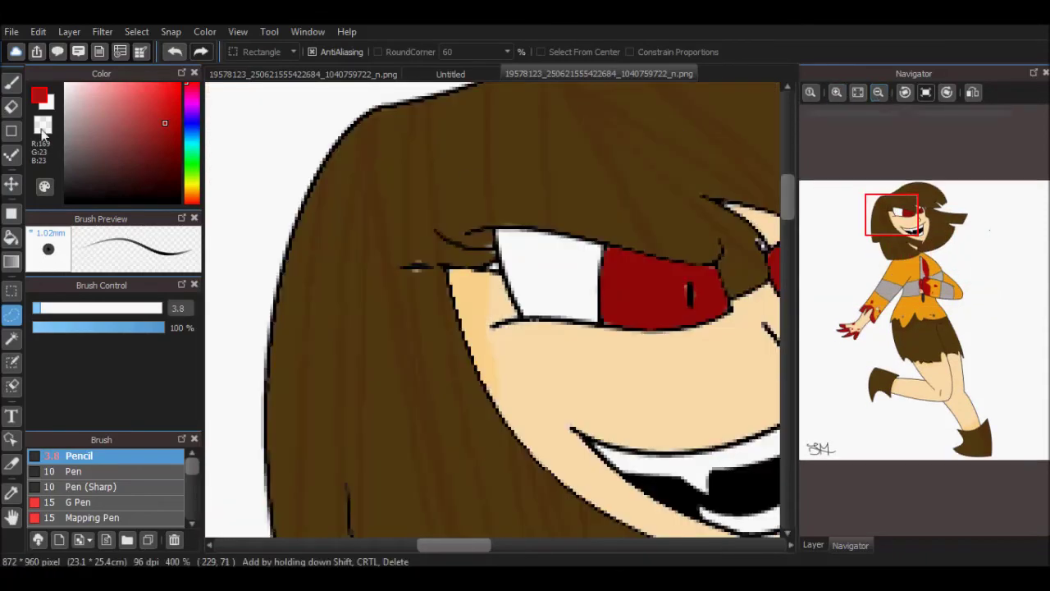
pyautogui.click(43, 187)
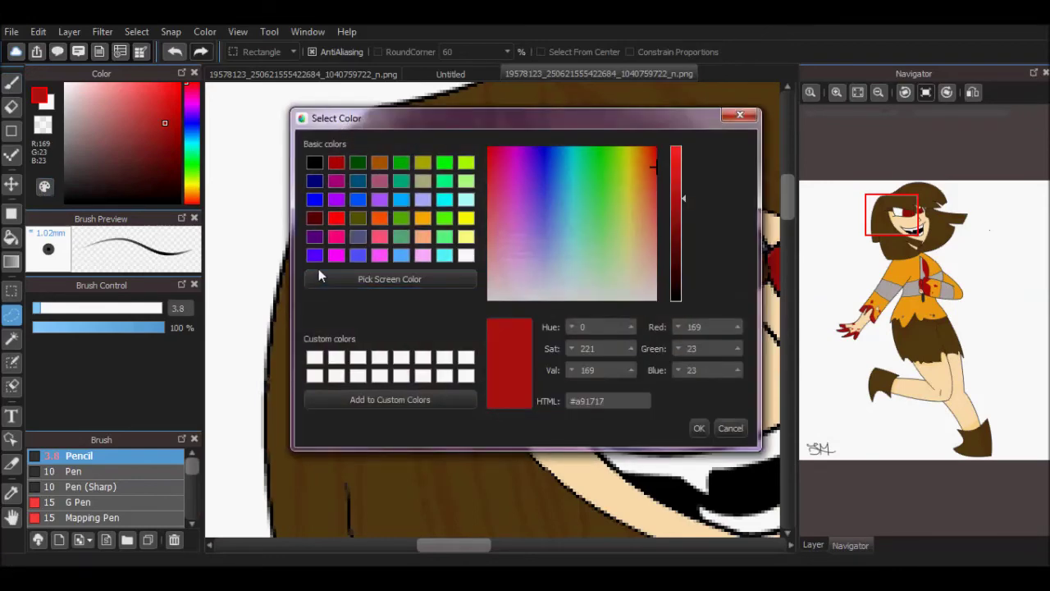
pyautogui.click(740, 114)
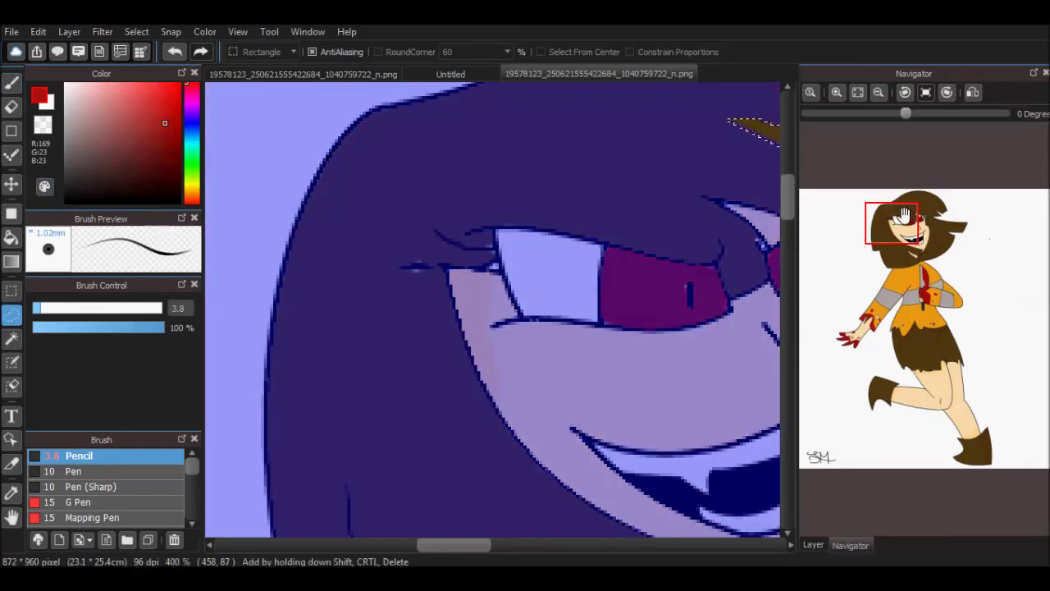
pyautogui.hotkey('ctrl', 'z')
pyautogui.moveTo(895, 205); pyautogui.dragTo(890, 208)
pyautogui.click(45, 187)
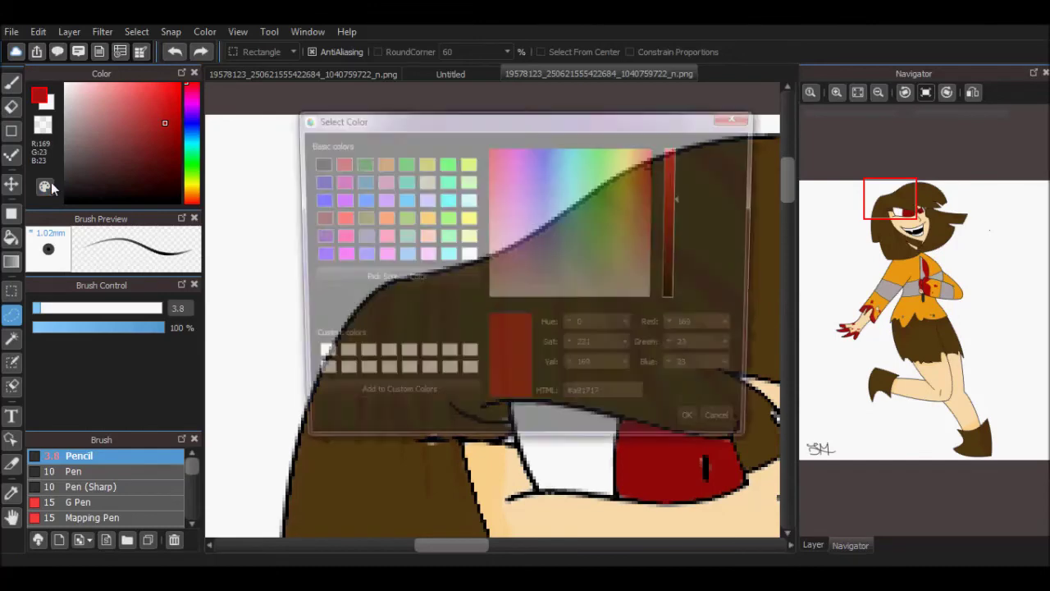
pyautogui.click(390, 278)
pyautogui.click(482, 470)
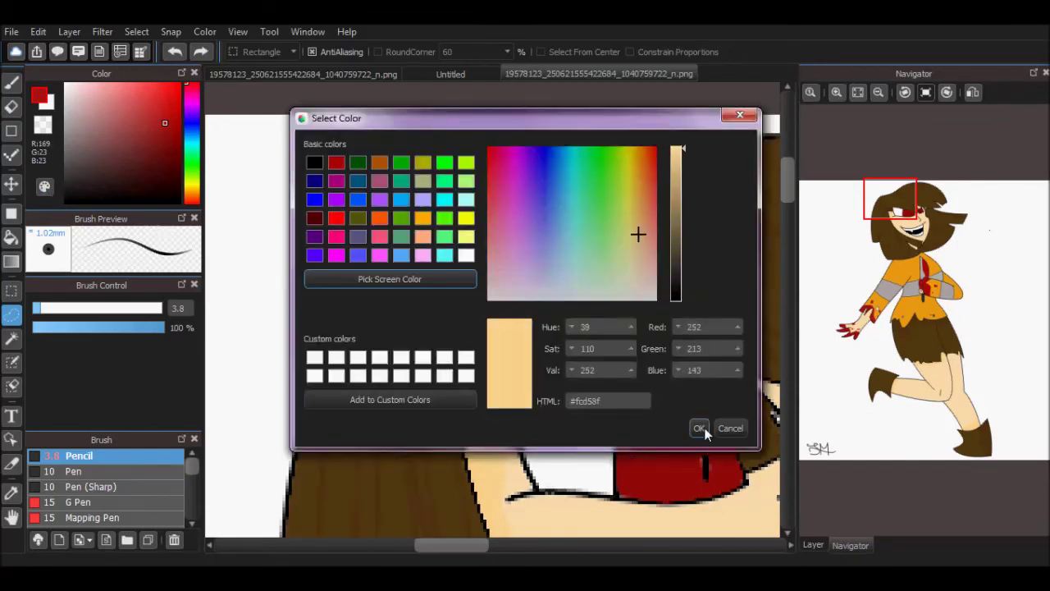
pyautogui.click(698, 427)
# Select the free hand's skin, outline shadows where the wrist meets the cuff, and fill them with the darker skin shade
pyautogui.moveTo(896, 212); pyautogui.dragTo(860, 320)
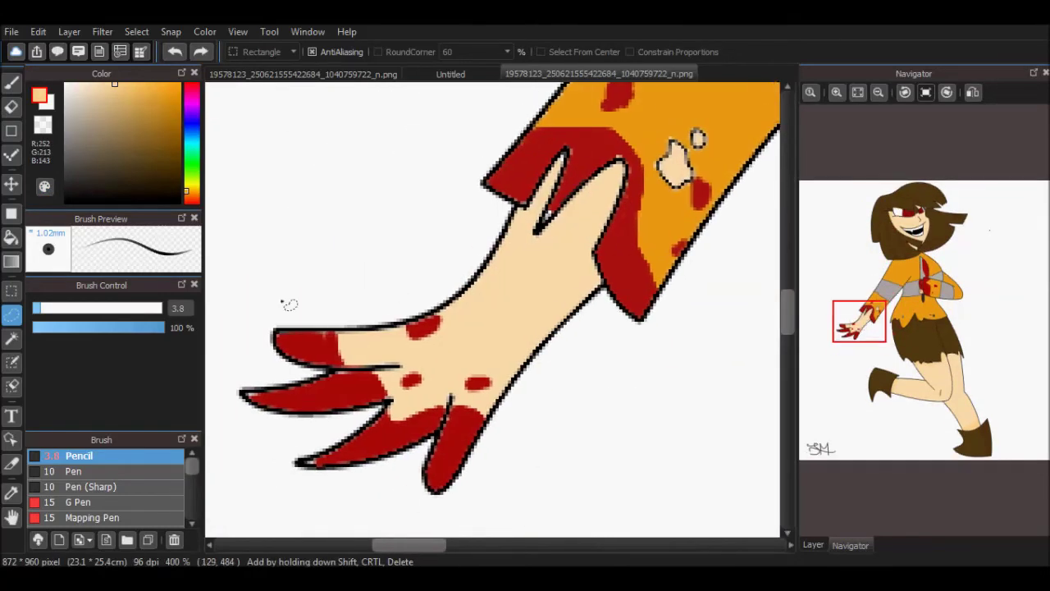
pyautogui.click(12, 237)
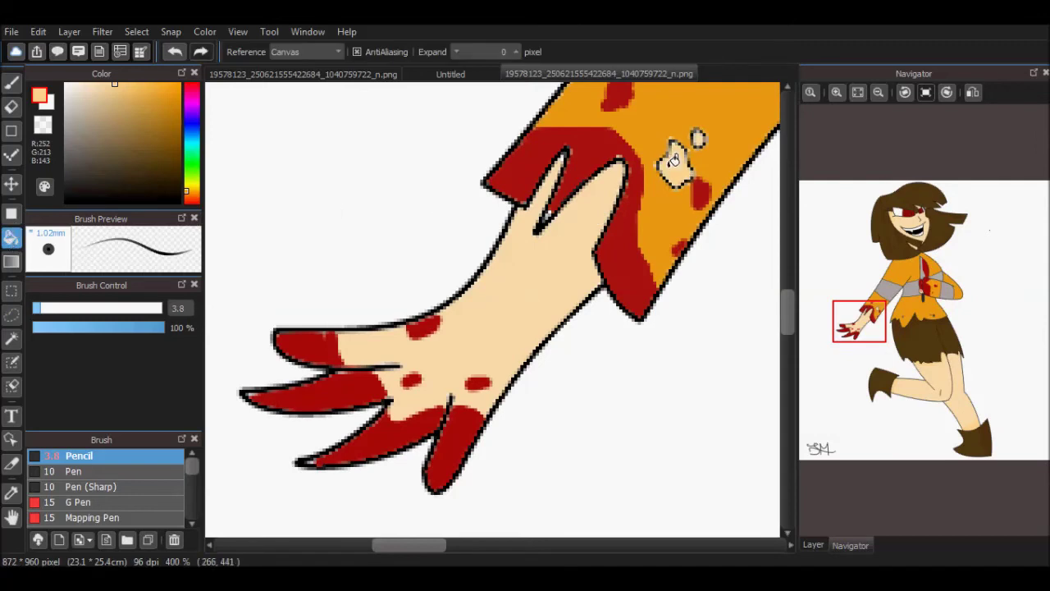
pyautogui.click(563, 154)
pyautogui.click(11, 82)
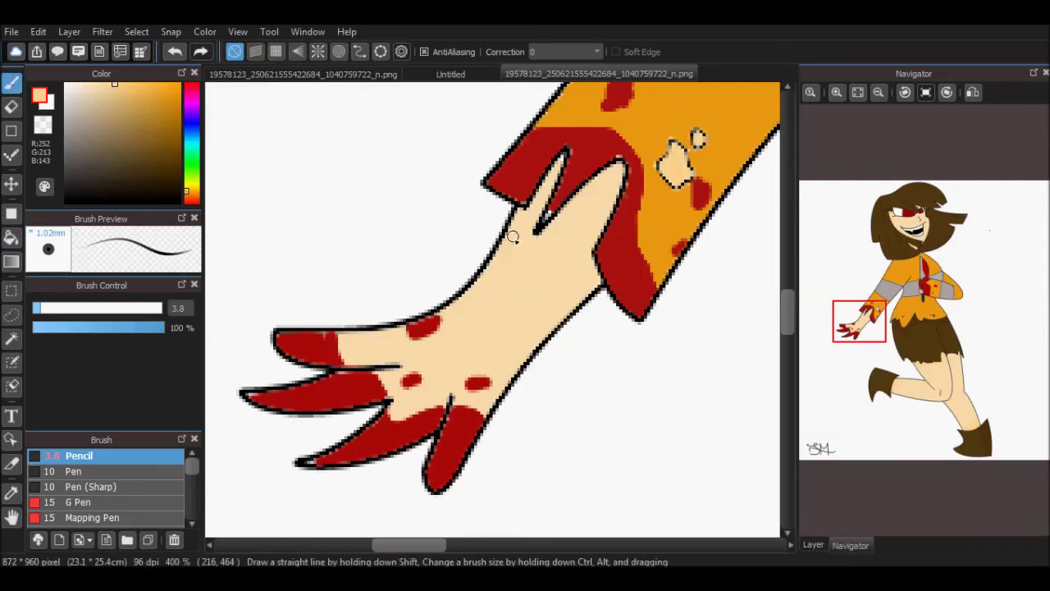
pyautogui.click(11, 337)
pyautogui.click(471, 316)
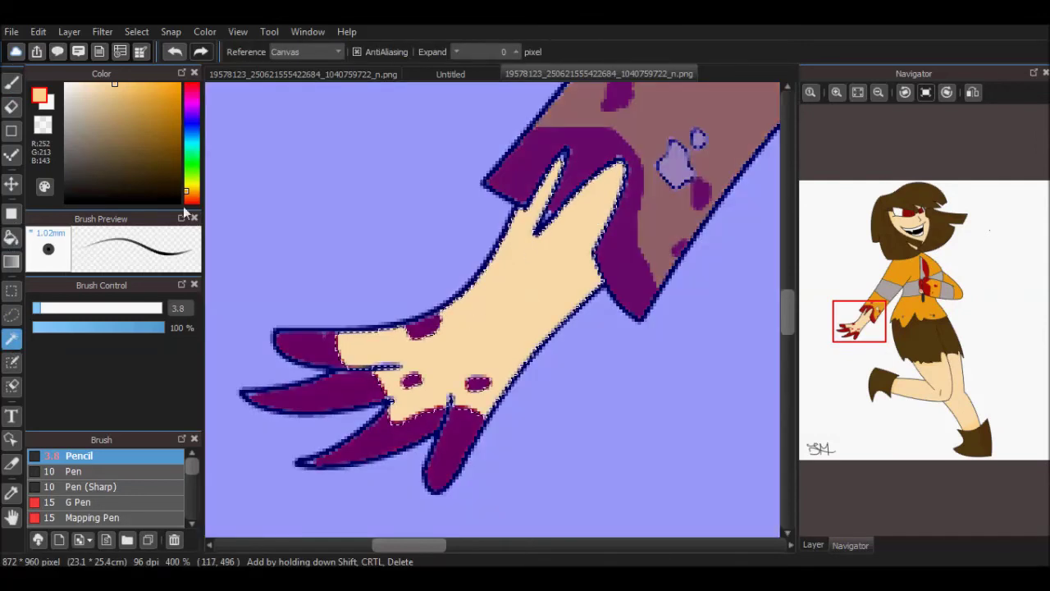
pyautogui.click(12, 82)
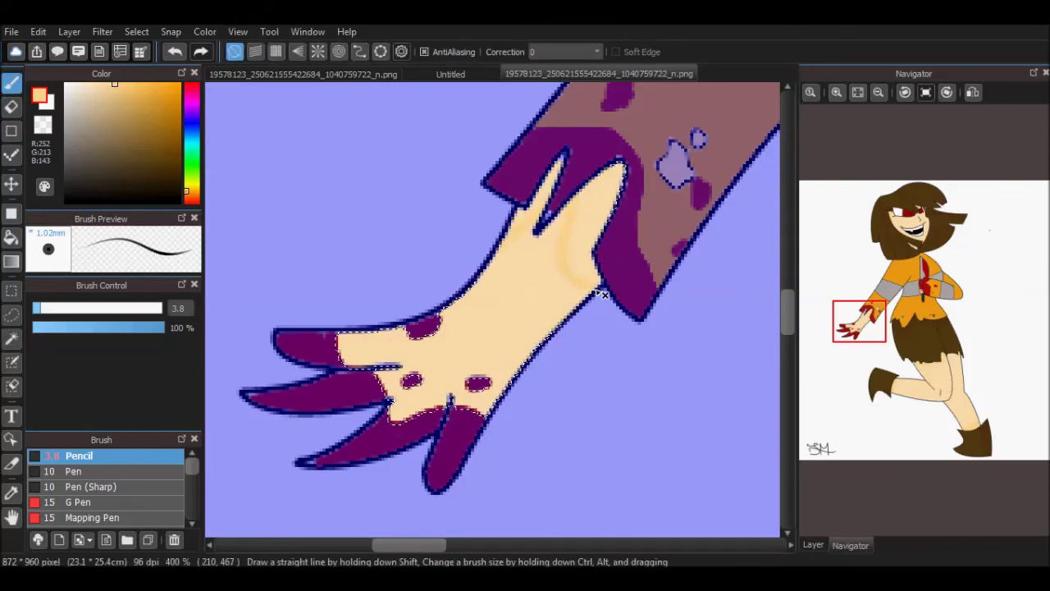
pyautogui.press('g')
pyautogui.click(543, 182)
pyautogui.click(597, 211)
# Select the larger eye's red iris, sample its colour, and choose a brighter red (RGB 179, 18, 18) for highlights
pyautogui.moveTo(859, 333); pyautogui.dragTo(915, 221)
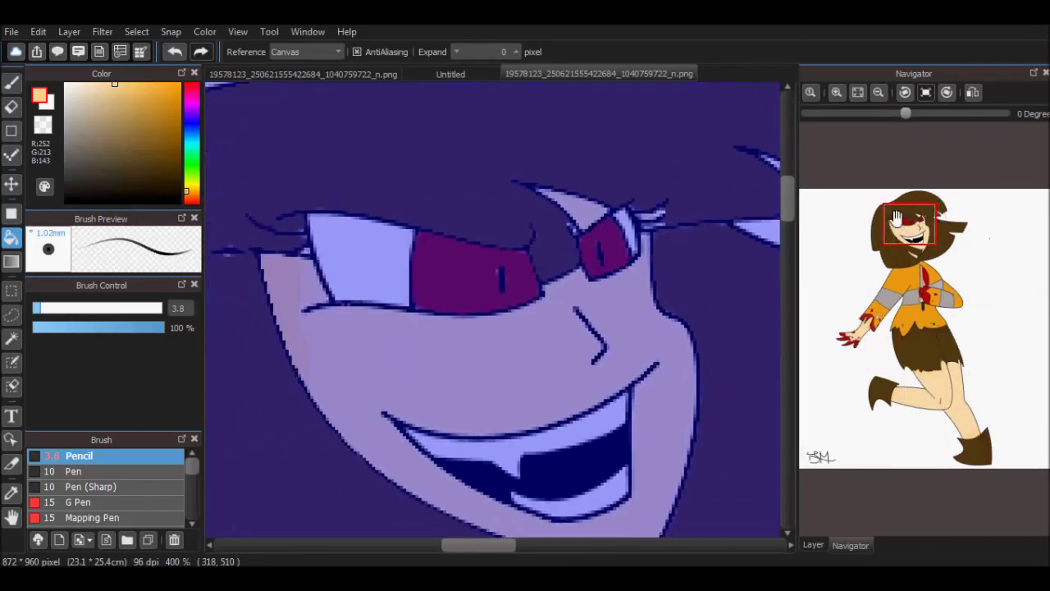
pyautogui.click(11, 337)
pyautogui.click(492, 261)
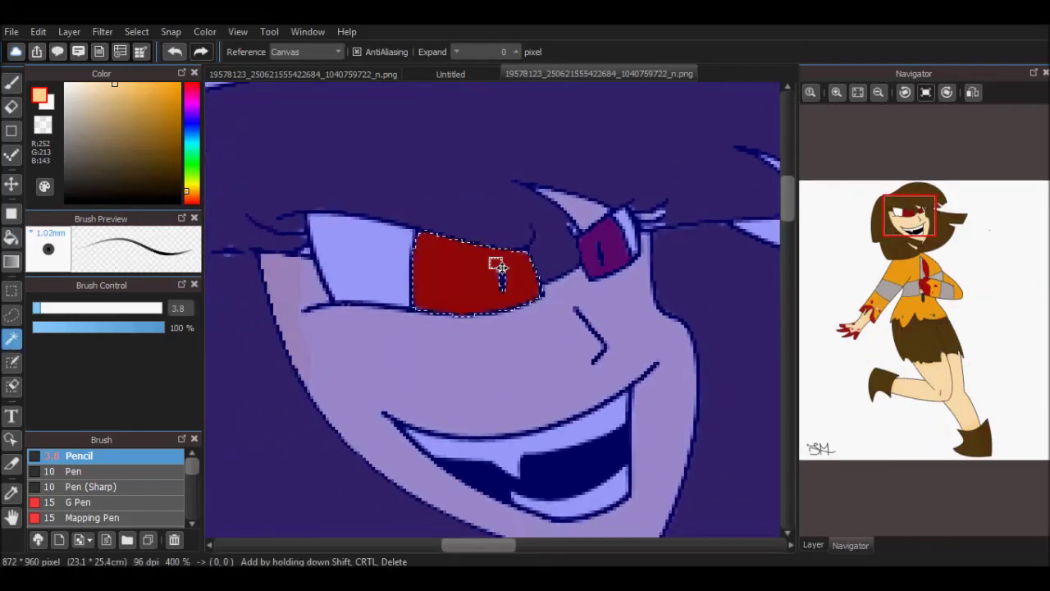
pyautogui.click(896, 215)
pyautogui.moveTo(897, 215); pyautogui.dragTo(901, 210)
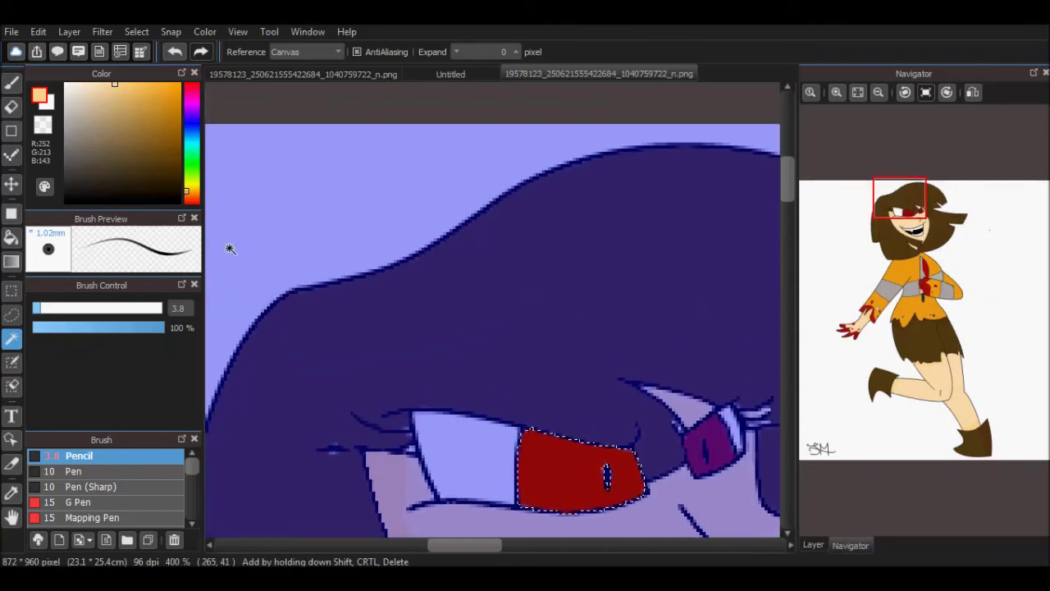
pyautogui.click(45, 187)
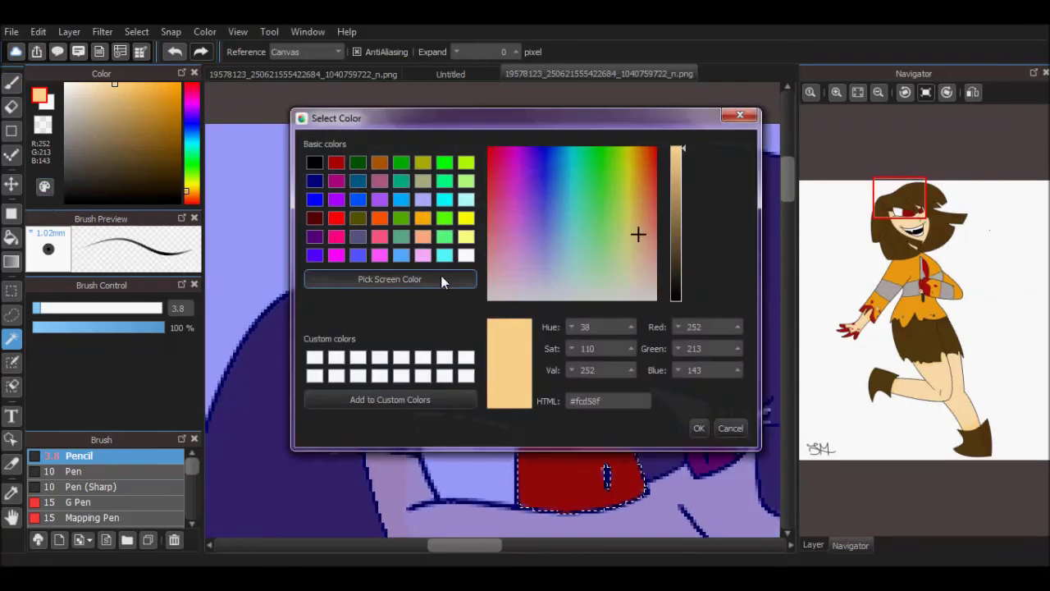
pyautogui.click(389, 279)
pyautogui.click(558, 484)
pyautogui.click(698, 427)
pyautogui.click(168, 118)
pyautogui.press('b')
pyautogui.moveTo(541, 453); pyautogui.dragTo(539, 453)
pyautogui.moveTo(561, 503); pyautogui.dragTo(567, 509)
pyautogui.hotkey('ctrl', 'z')
pyautogui.hotkey('ctrl', 'z')
# Airbrush brighter red along the larger iris's upper edge and the side beside the white, reducing the brush to 11.2 and 3.6
pyautogui.moveTo(194, 462); pyautogui.dragTo(194, 496)
pyautogui.doubleClick(144, 498)
pyautogui.click(657, 430)
pyautogui.click(533, 455)
pyautogui.moveTo(532, 459); pyautogui.dragTo(552, 448)
pyautogui.hotkey('ctrl', 'z')
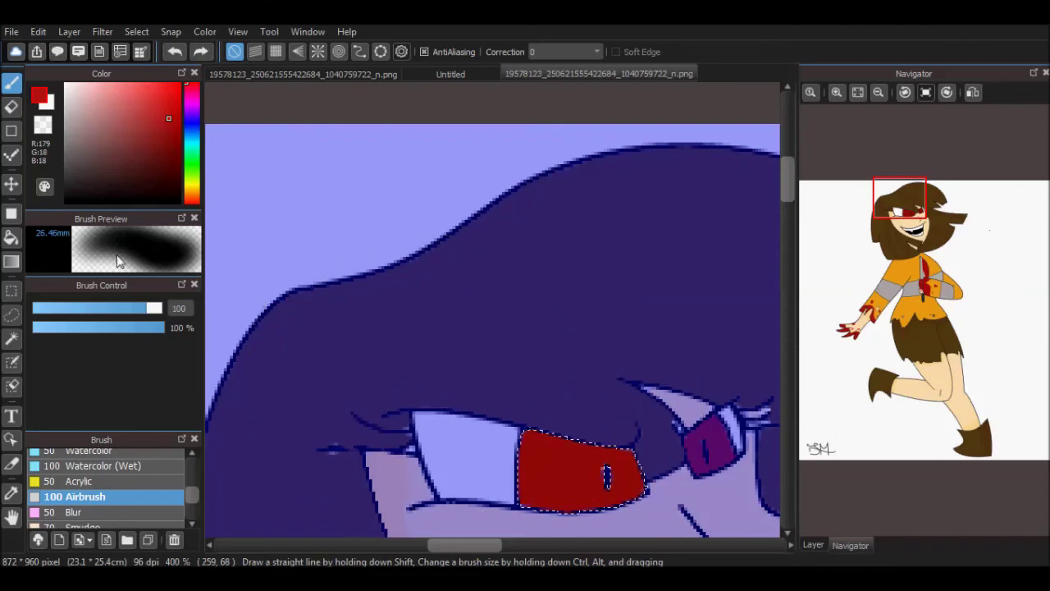
pyautogui.keyDown('ctrl'); pyautogui.keyDown('alt'); pyautogui.moveTo(492, 309); pyautogui.dragTo(468, 310); pyautogui.keyUp('alt'); pyautogui.keyUp('ctrl')
pyautogui.moveTo(574, 416)
pyautogui.mouseDown()
pyautogui.moveTo(534, 499)
pyautogui.moveTo(541, 484)
pyautogui.mouseUp()
pyautogui.moveTo(536, 436)
pyautogui.mouseDown()
pyautogui.moveTo(574, 415)
pyautogui.moveTo(502, 515)
pyautogui.mouseUp()
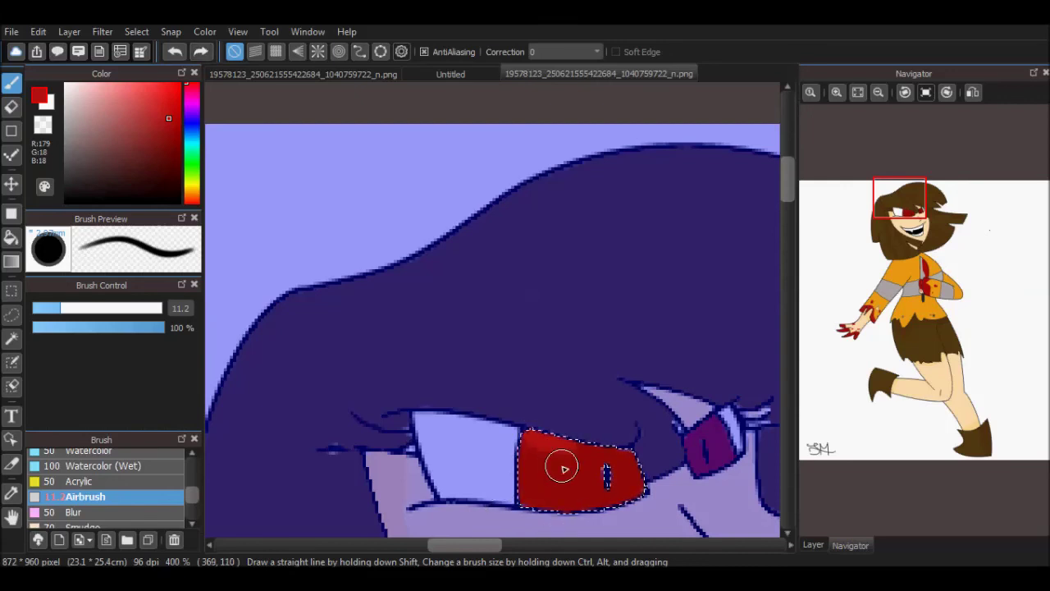
pyautogui.keyDown('ctrl'); pyautogui.keyDown('alt'); pyautogui.moveTo(509, 308); pyautogui.dragTo(489, 307); pyautogui.keyUp('alt'); pyautogui.keyUp('ctrl')
pyautogui.moveTo(599, 400); pyautogui.dragTo(523, 497)
pyautogui.hotkey('ctrl', 'z')
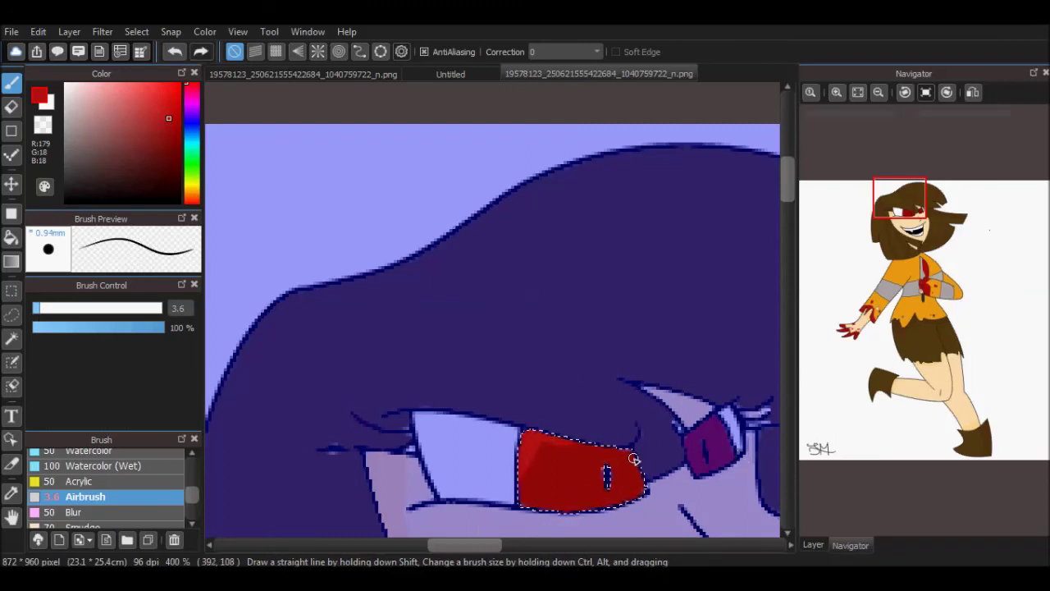
# Select the smaller eye's iris, airbrush brighter red highlights on it, and clear the selection
pyautogui.click(12, 338)
pyautogui.click(704, 439)
pyautogui.press('b')
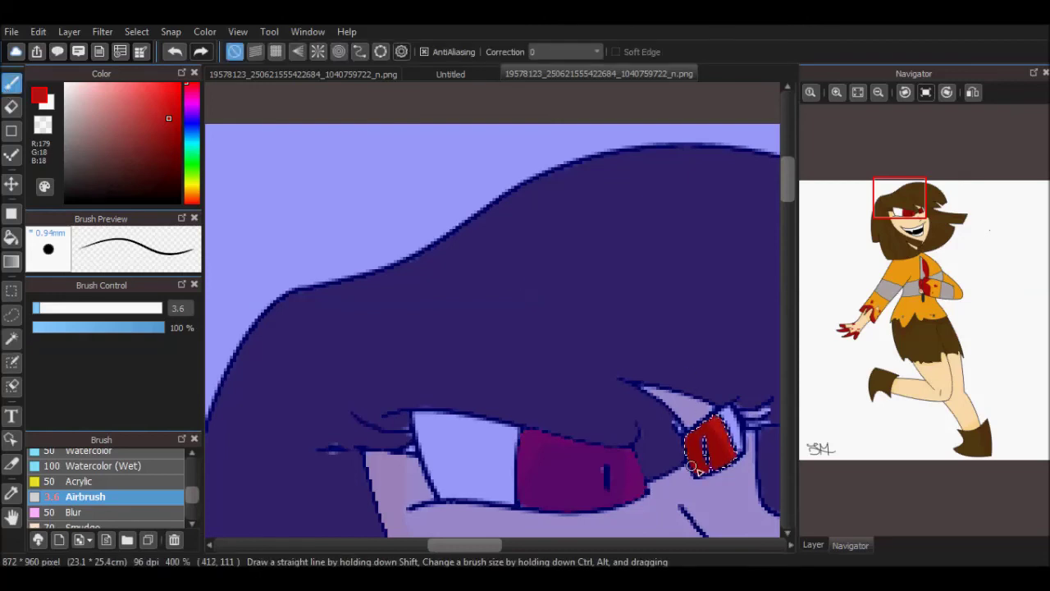
pyautogui.moveTo(900, 207); pyautogui.dragTo(915, 234)
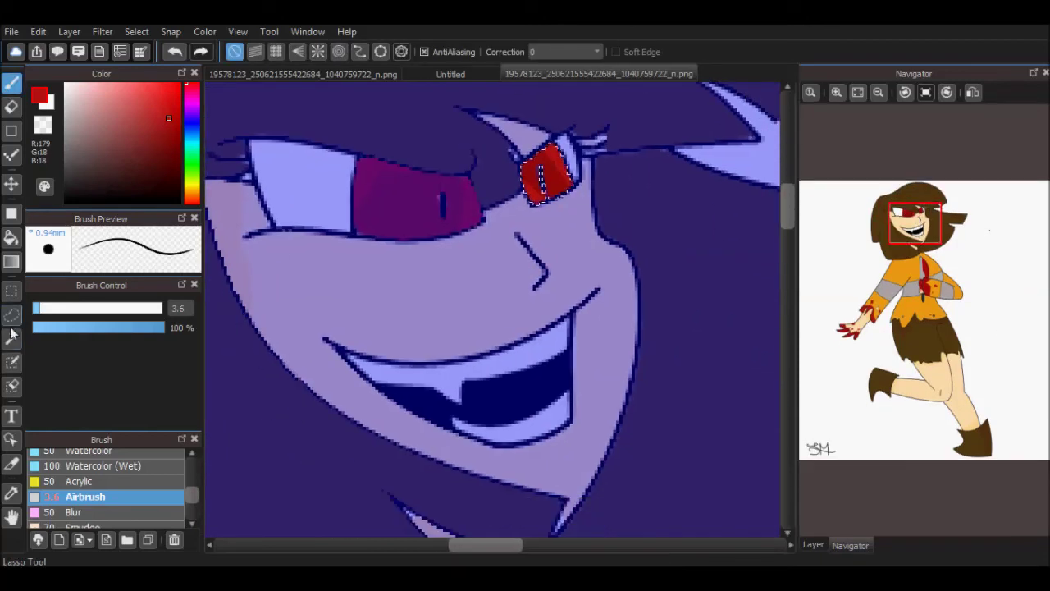
pyautogui.press('l')
pyautogui.click(958, 246)
pyautogui.hotkey('ctrl', 'd')
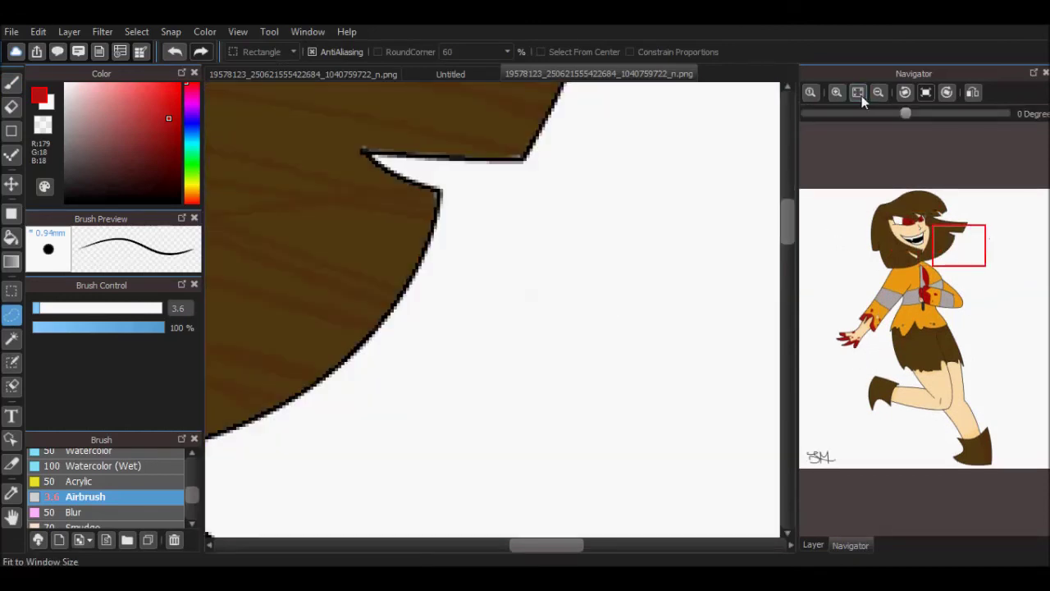
# Fill the white background around the character with dark navy blue (RGB 19, 11, 98)
pyautogui.click(859, 94)
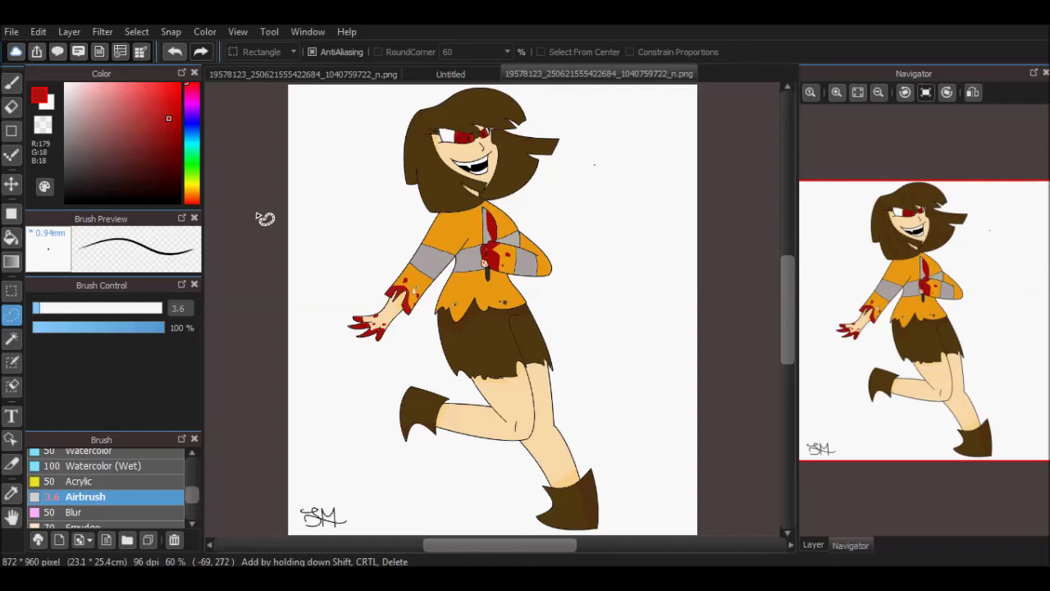
pyautogui.click(191, 120)
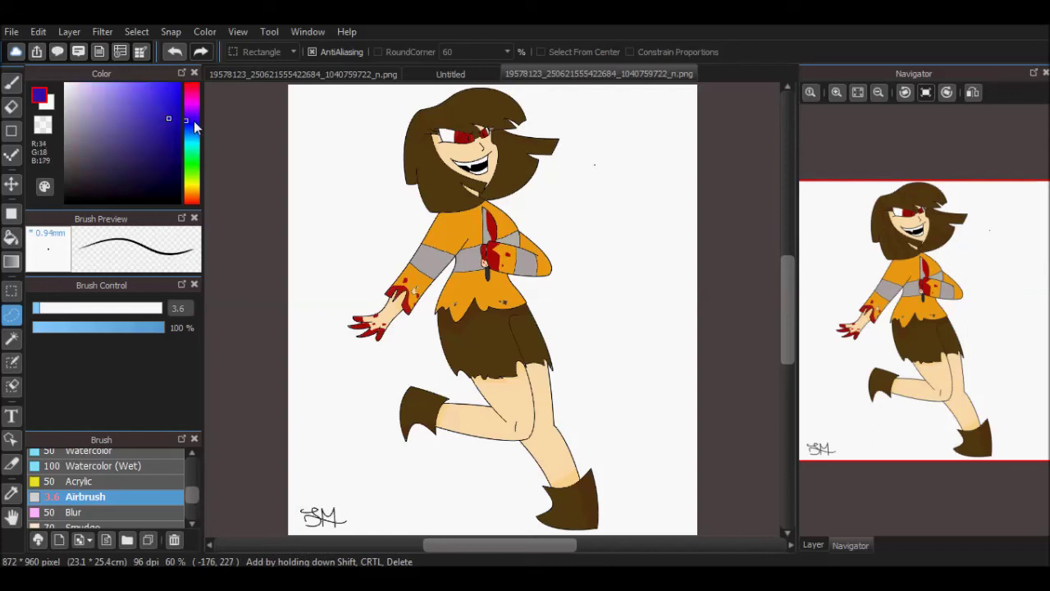
pyautogui.click(167, 156)
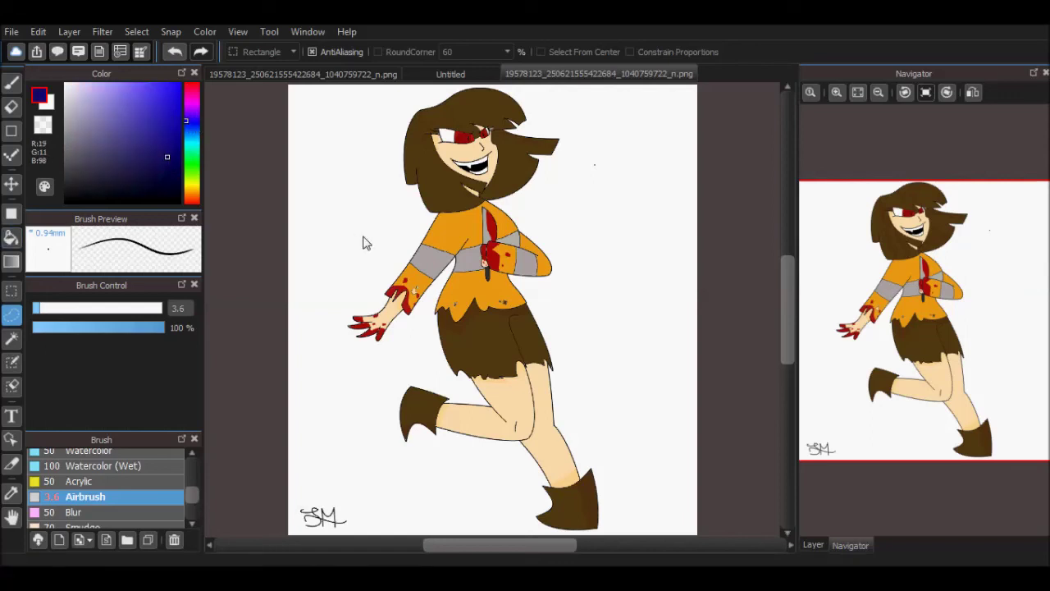
pyautogui.click(12, 237)
pyautogui.click(318, 230)
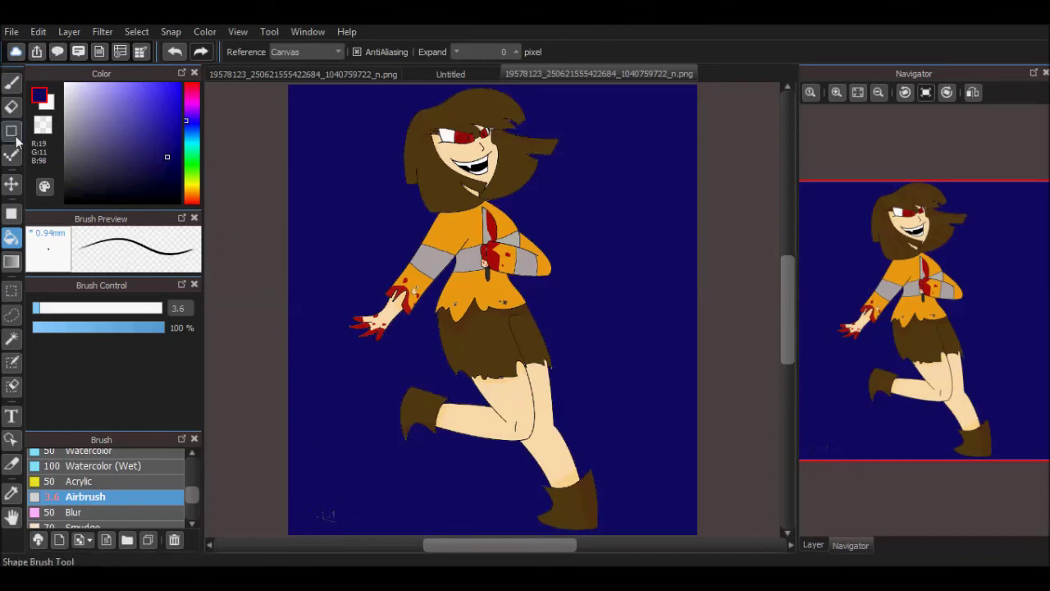
# Set the Airbrush to size 253 with a brighter blue (RGB 28, 14, 158), undoing a trial stroke on the background
pyautogui.click(10, 82)
pyautogui.moveTo(57, 310); pyautogui.dragTo(161, 312)
pyautogui.moveTo(159, 116); pyautogui.dragTo(159, 109)
pyautogui.moveTo(343, 128); pyautogui.dragTo(172, 260)
pyautogui.hotkey('ctrl', 'z')
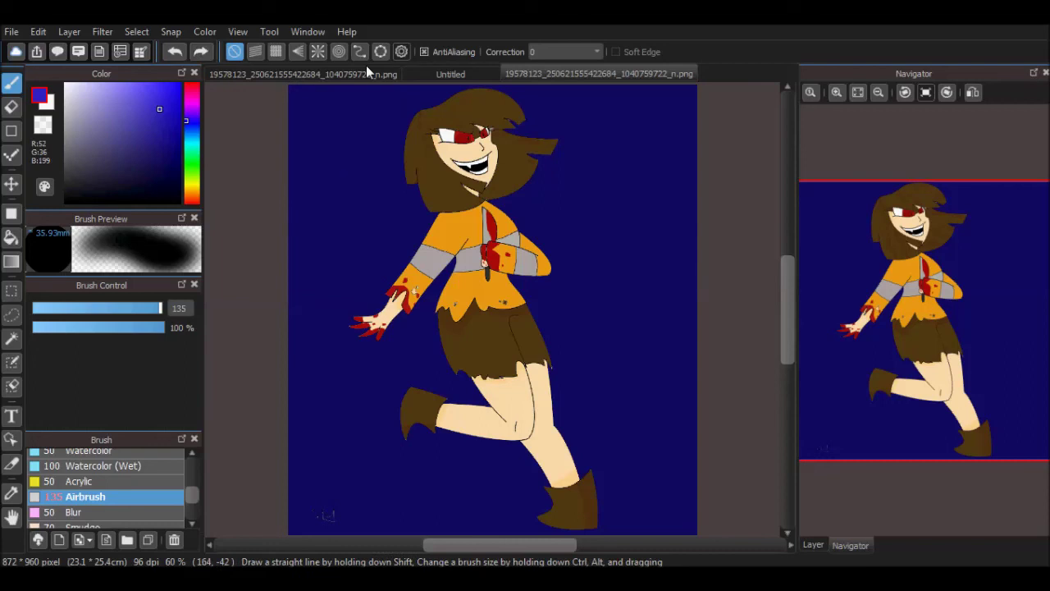
pyautogui.moveTo(156, 308); pyautogui.dragTo(183, 315)
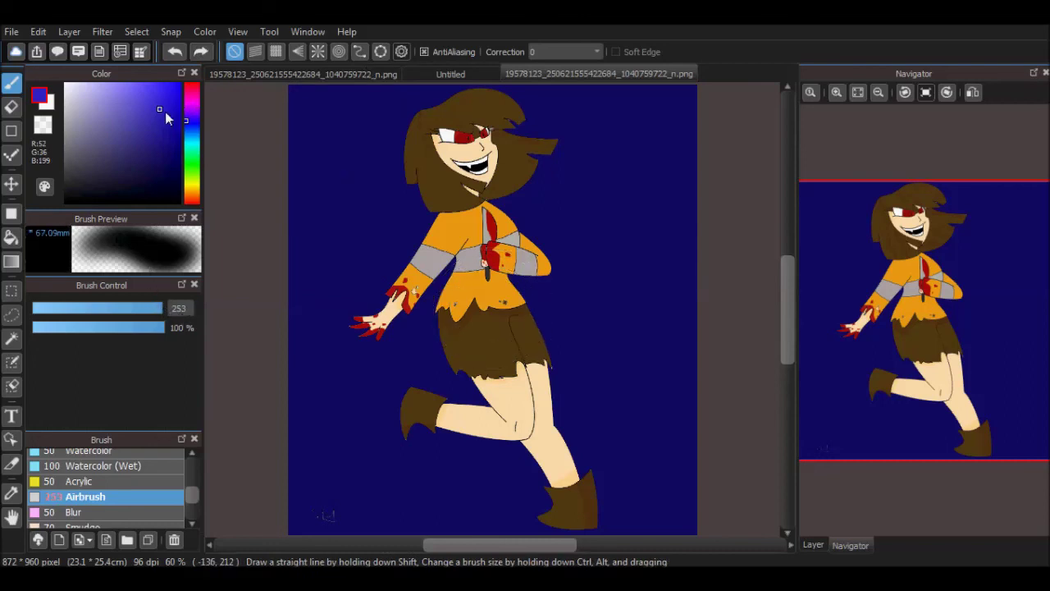
pyautogui.moveTo(168, 122); pyautogui.dragTo(170, 128)
# Try airbrushing brighter blue around the outer edges of the navy background, and undo the strokes
pyautogui.moveTo(359, 87); pyautogui.dragTo(248, 199)
pyautogui.moveTo(655, 88)
pyautogui.mouseDown()
pyautogui.moveTo(691, 295)
pyautogui.moveTo(610, 87)
pyautogui.moveTo(572, 82)
pyautogui.mouseUp()
pyautogui.moveTo(659, 306); pyautogui.dragTo(672, 545)
pyautogui.moveTo(267, 201)
pyautogui.mouseDown()
pyautogui.moveTo(242, 466)
pyautogui.moveTo(268, 529)
pyautogui.moveTo(326, 513)
pyautogui.moveTo(367, 575)
pyautogui.mouseUp()
pyautogui.hotkey('ctrl', 'z')
pyautogui.hotkey('ctrl', 'z')
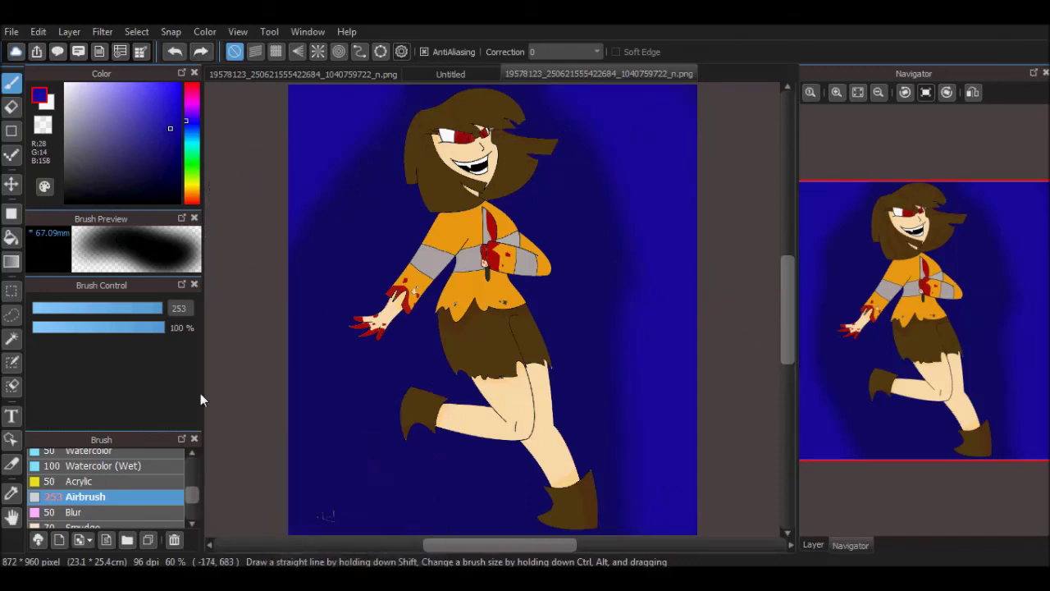
pyautogui.hotkey('ctrl', 'z')
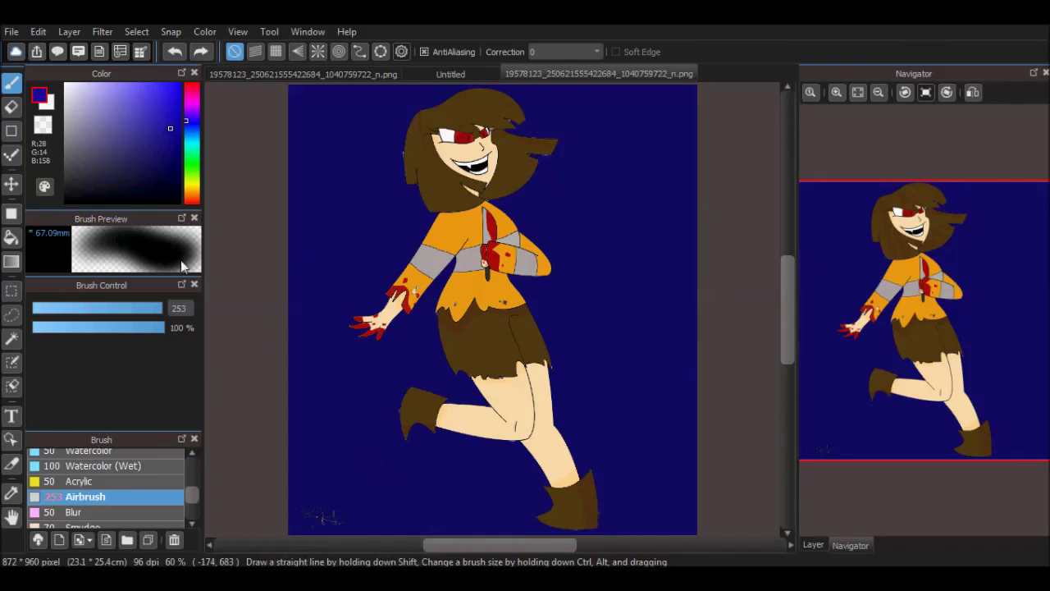
# Airbrush brighter blue over the background's upper-left corner and down its right edge
pyautogui.moveTo(320, 119); pyautogui.dragTo(333, 42)
pyautogui.moveTo(633, 92)
pyautogui.mouseDown()
pyautogui.moveTo(695, 159)
pyautogui.moveTo(673, 541)
pyautogui.mouseUp()
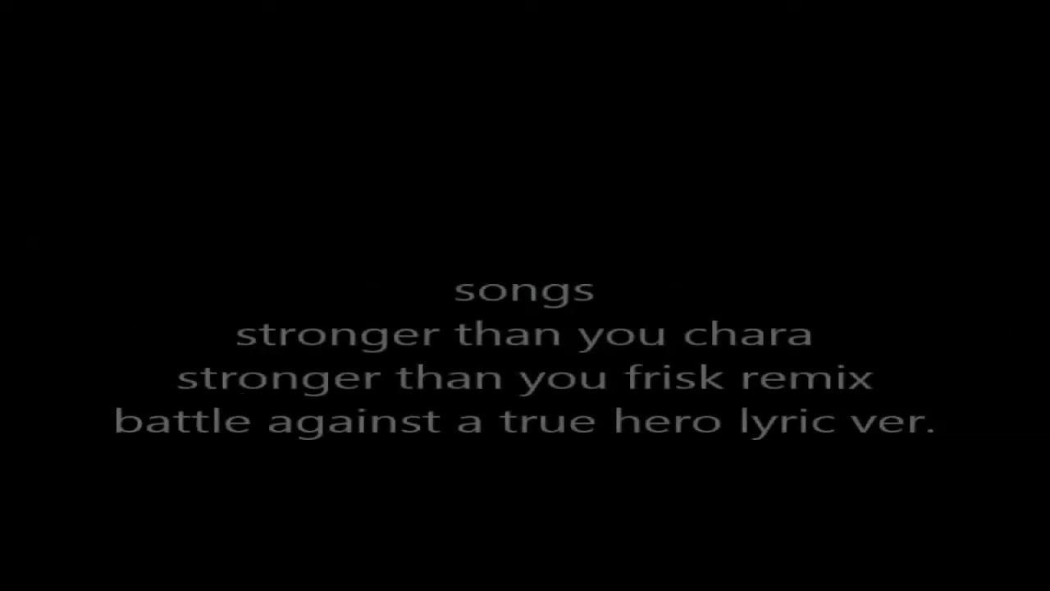